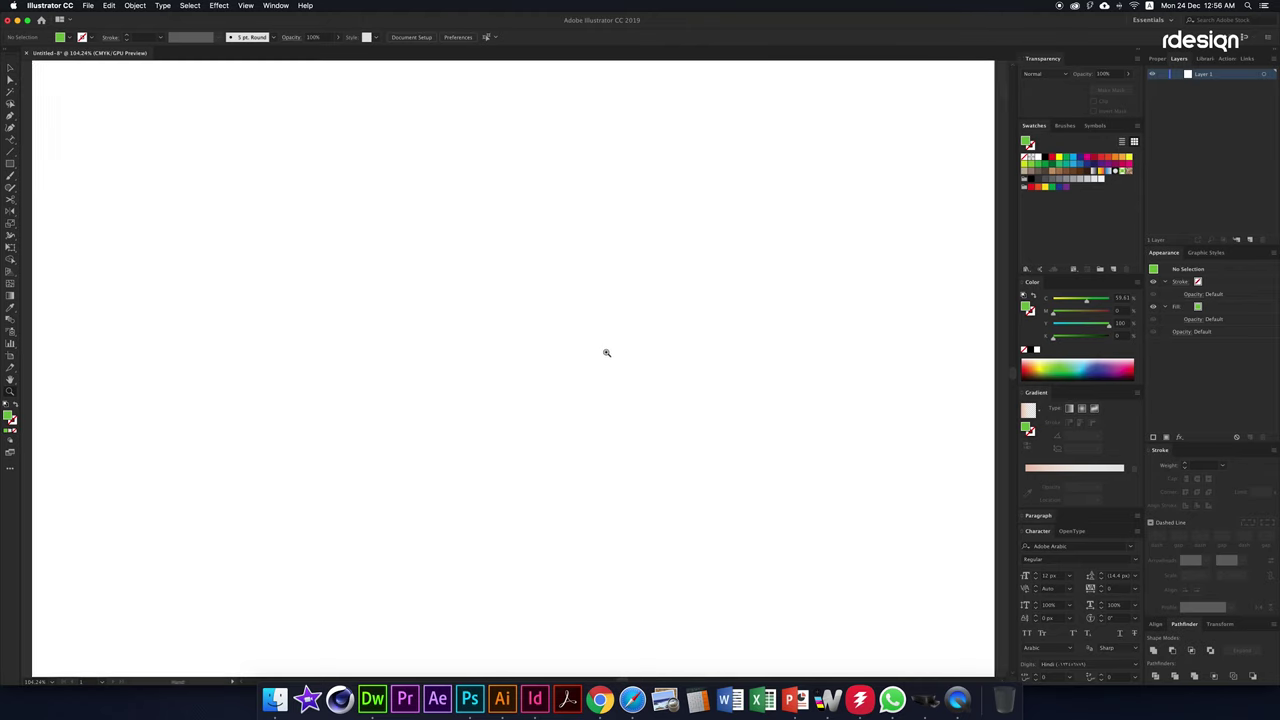
# Set the fill colour to a light orange in the Color Picker
pyautogui.doubleClick(10, 418)
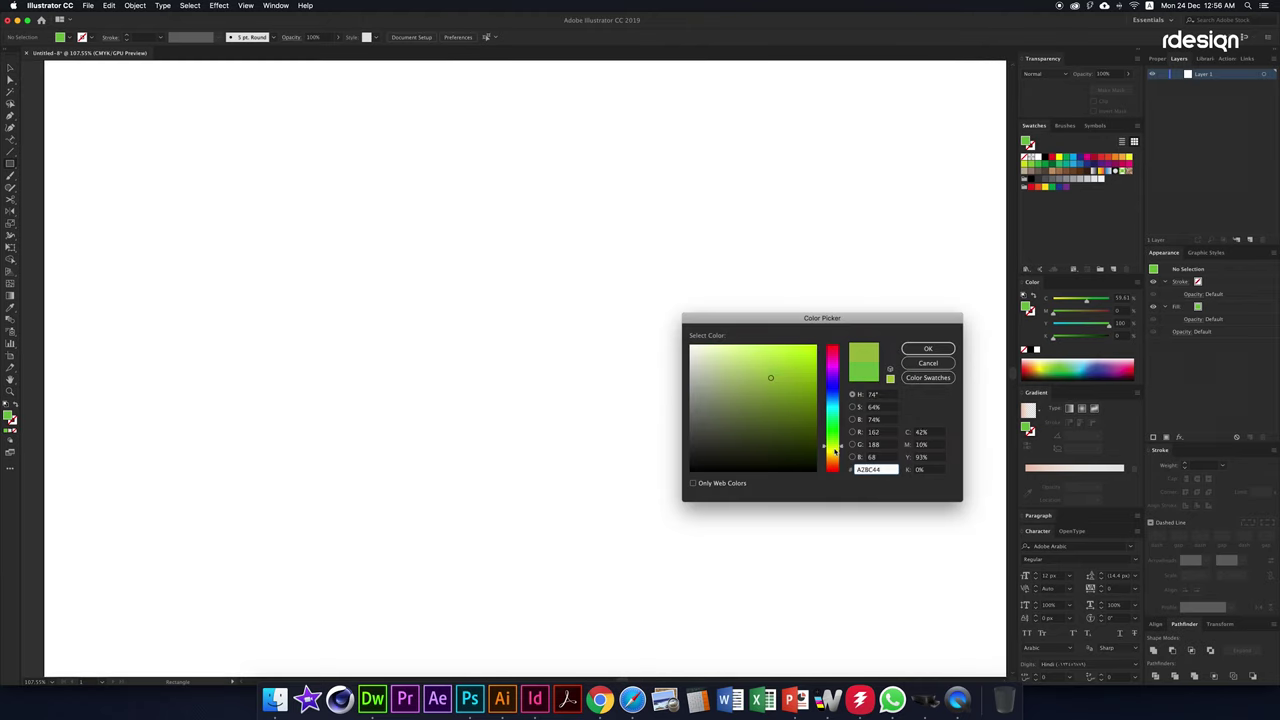
pyautogui.moveTo(833, 436); pyautogui.dragTo(841, 460)
pyautogui.click(779, 346)
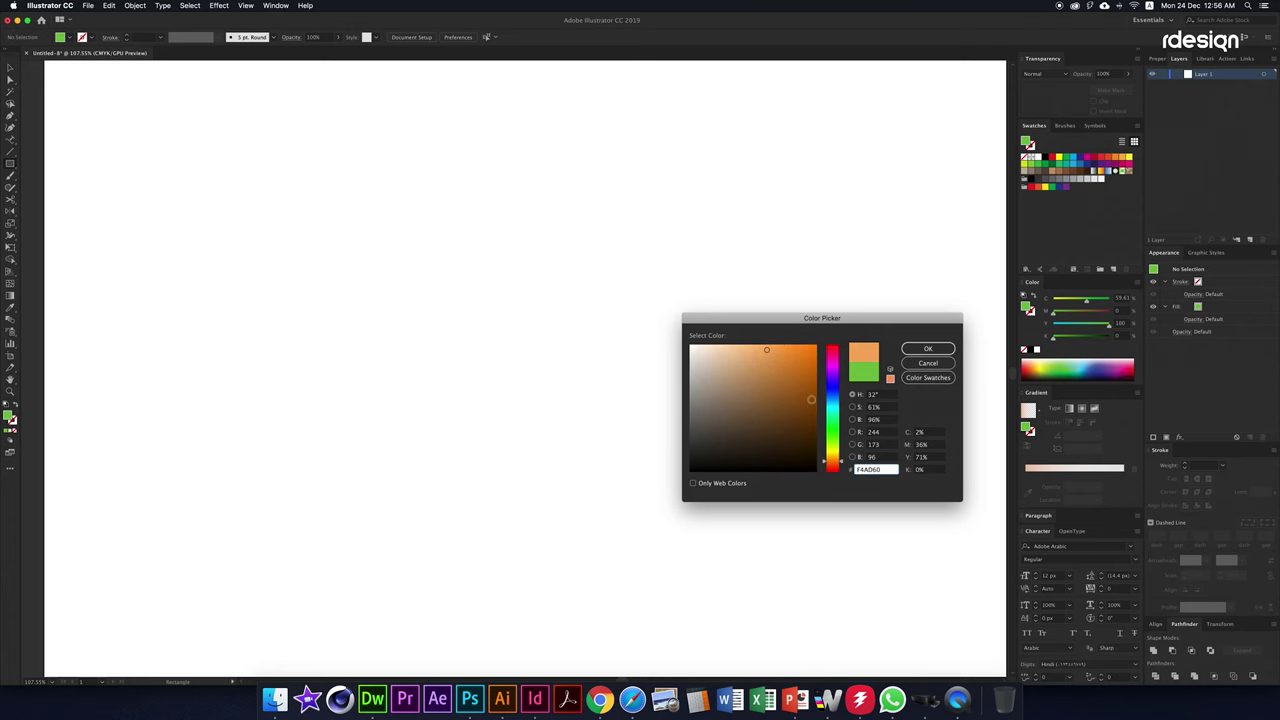
pyautogui.click(937, 351)
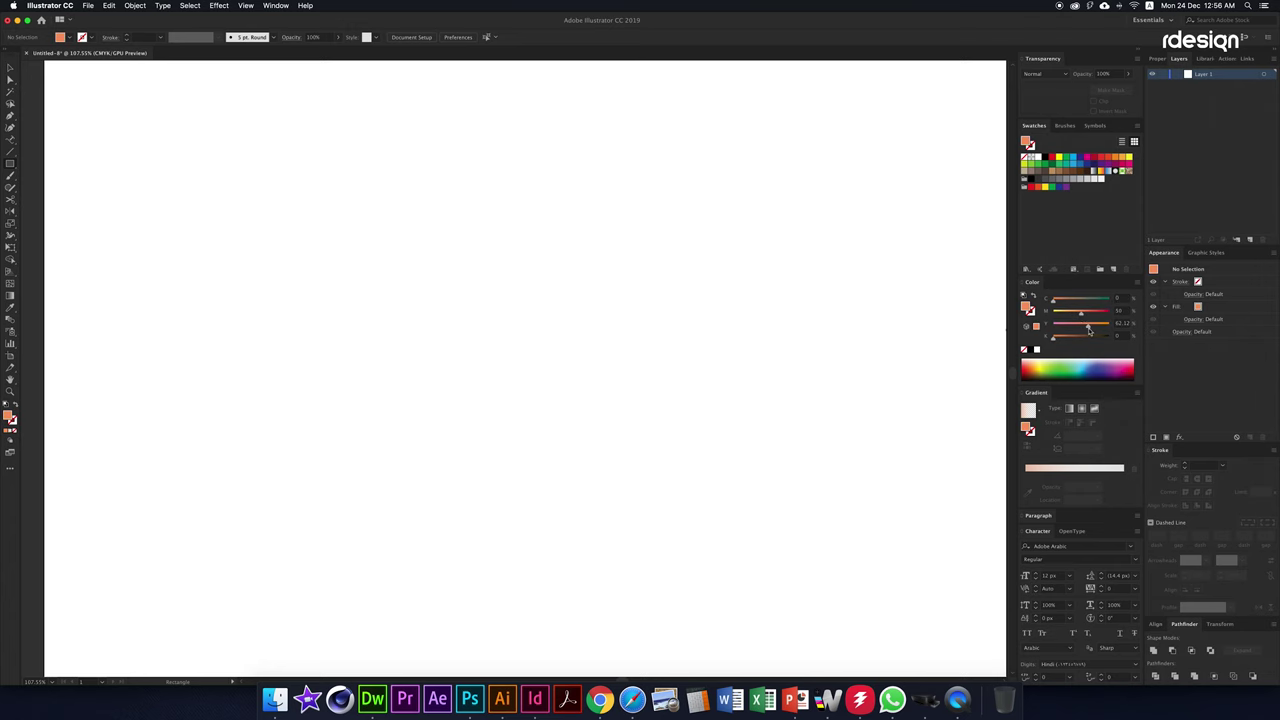
# Draw an orange face with rounded bottom corners and a pill-shaped bar on top
pyautogui.moveTo(619, 414); pyautogui.dragTo(612, 391)
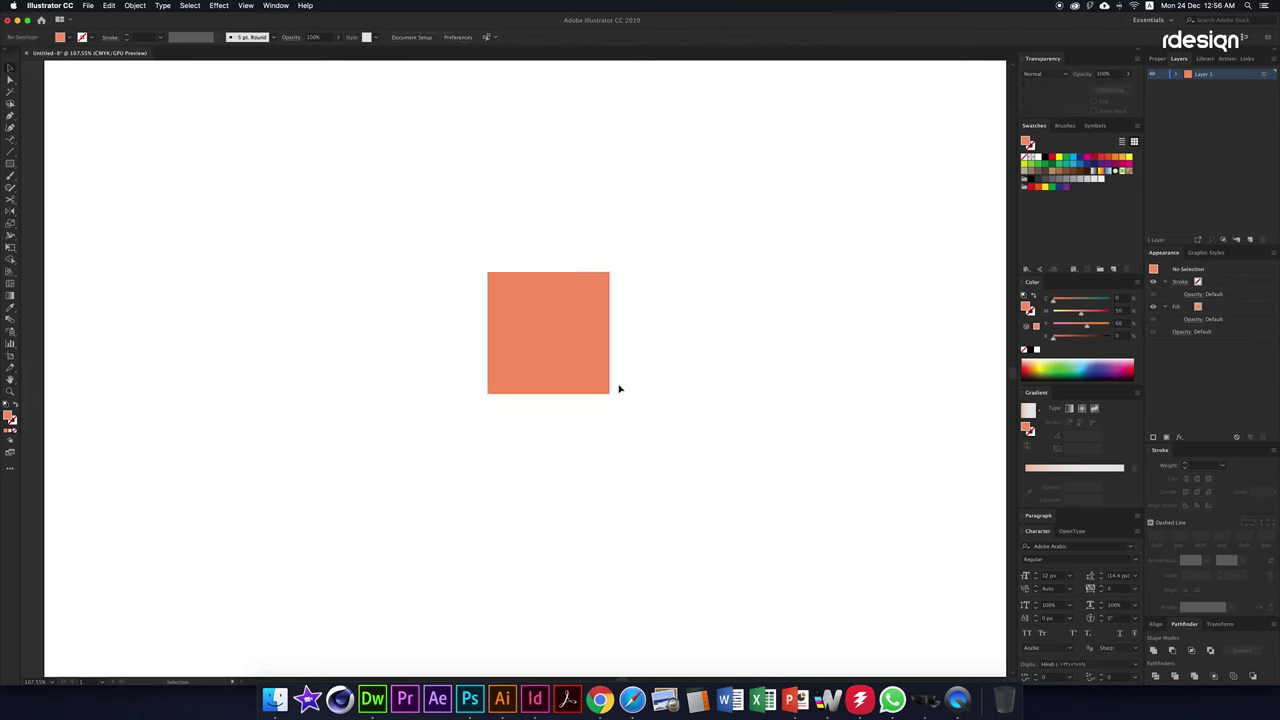
pyautogui.moveTo(491, 386); pyautogui.dragTo(653, 332)
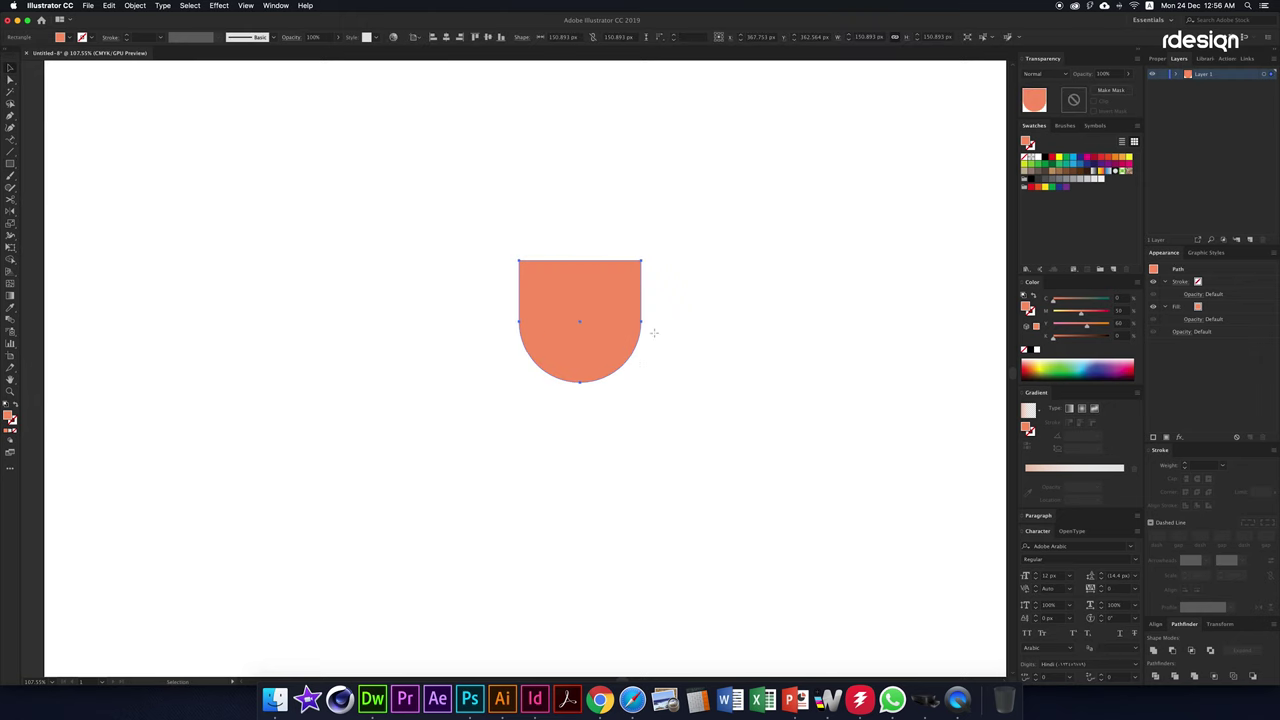
pyautogui.moveTo(660, 268); pyautogui.dragTo(660, 268)
pyautogui.moveTo(648, 254); pyautogui.dragTo(614, 257)
pyautogui.click(648, 259)
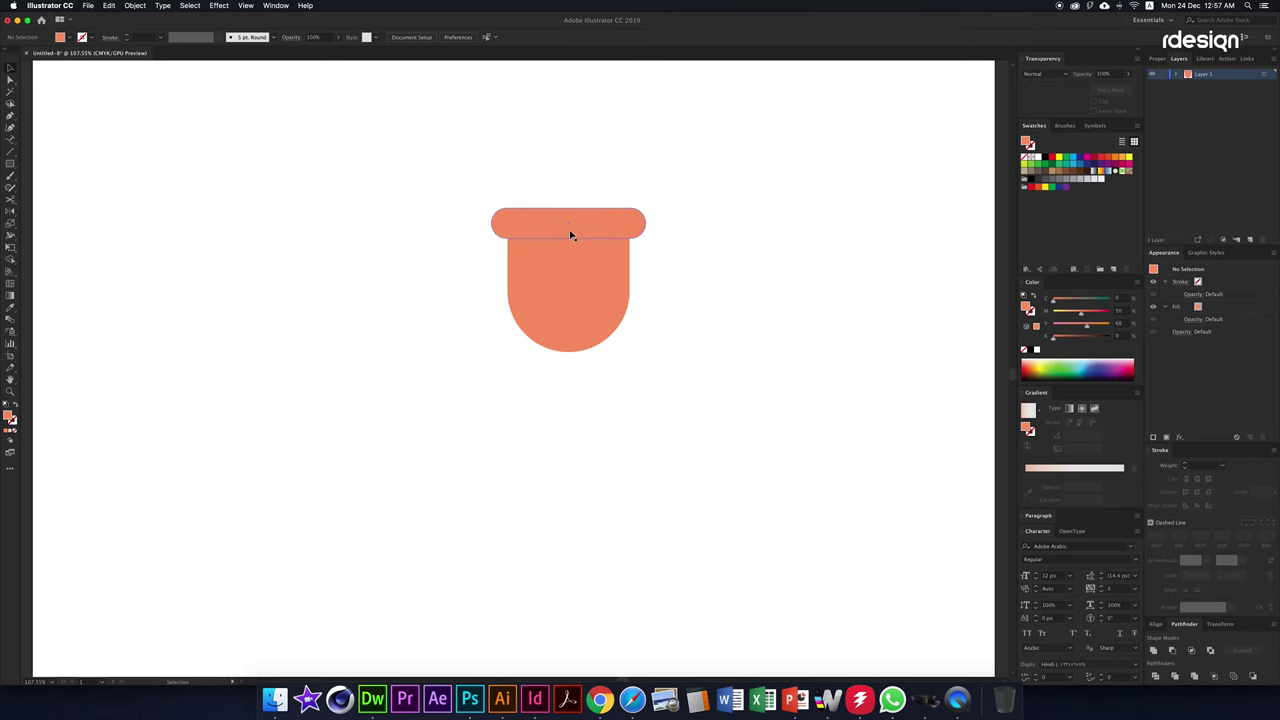
# Pen-draw the pointed left half of the beard and mirror it to the right
pyautogui.click(567, 446)
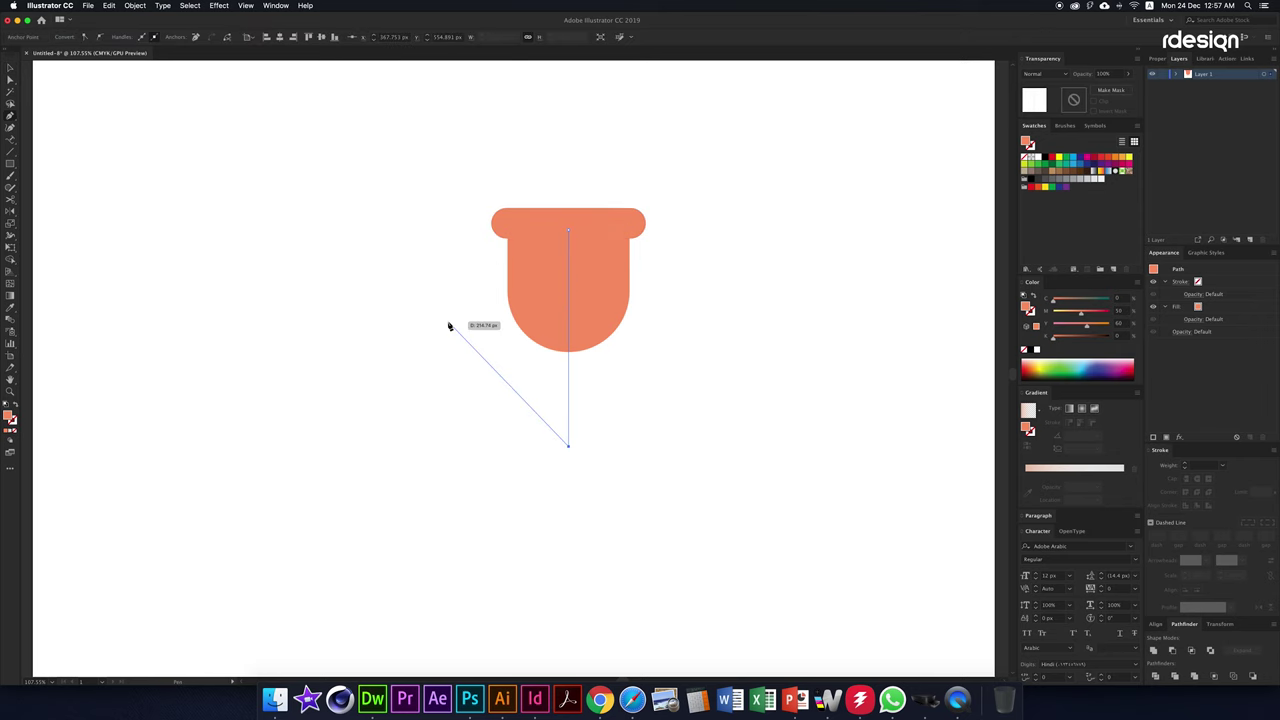
pyautogui.click(449, 323)
pyautogui.click(510, 232)
pyautogui.click(568, 231)
pyautogui.press('a')
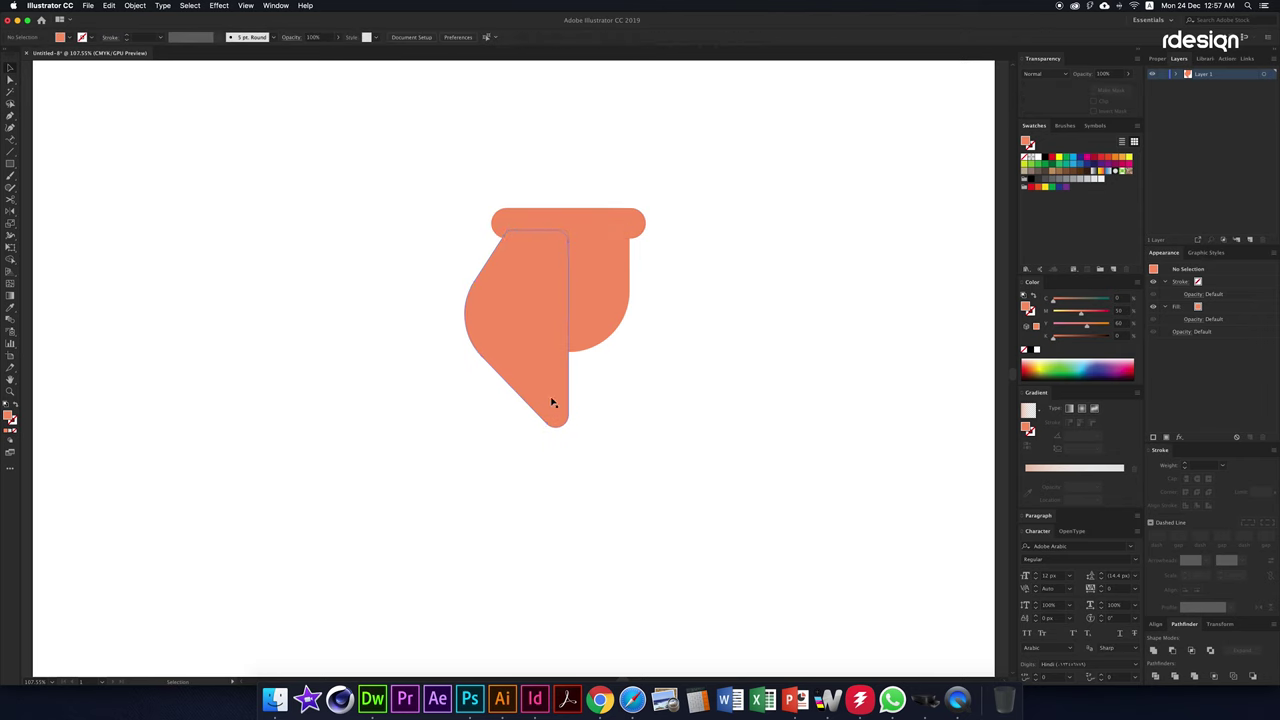
pyautogui.moveTo(566, 385); pyautogui.dragTo(566, 385)
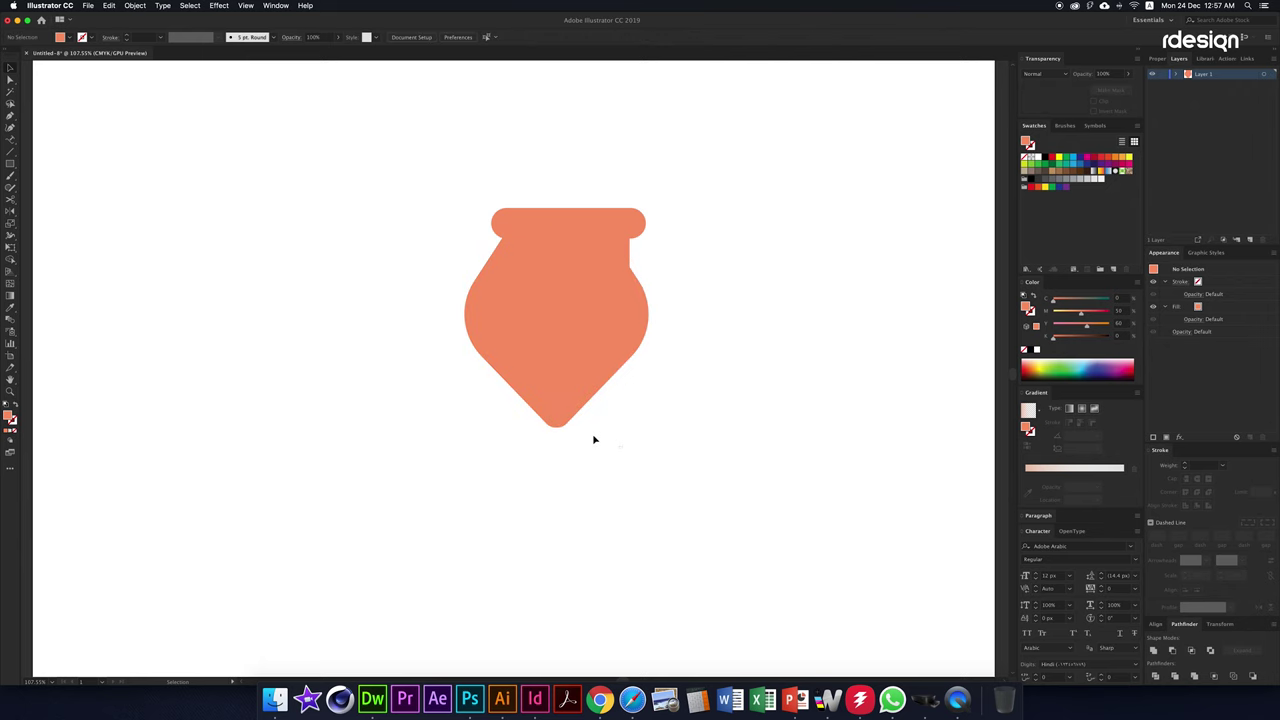
# Fill an artboard-sized background rectangle with light pink
pyautogui.press('v')
pyautogui.click(569, 390)
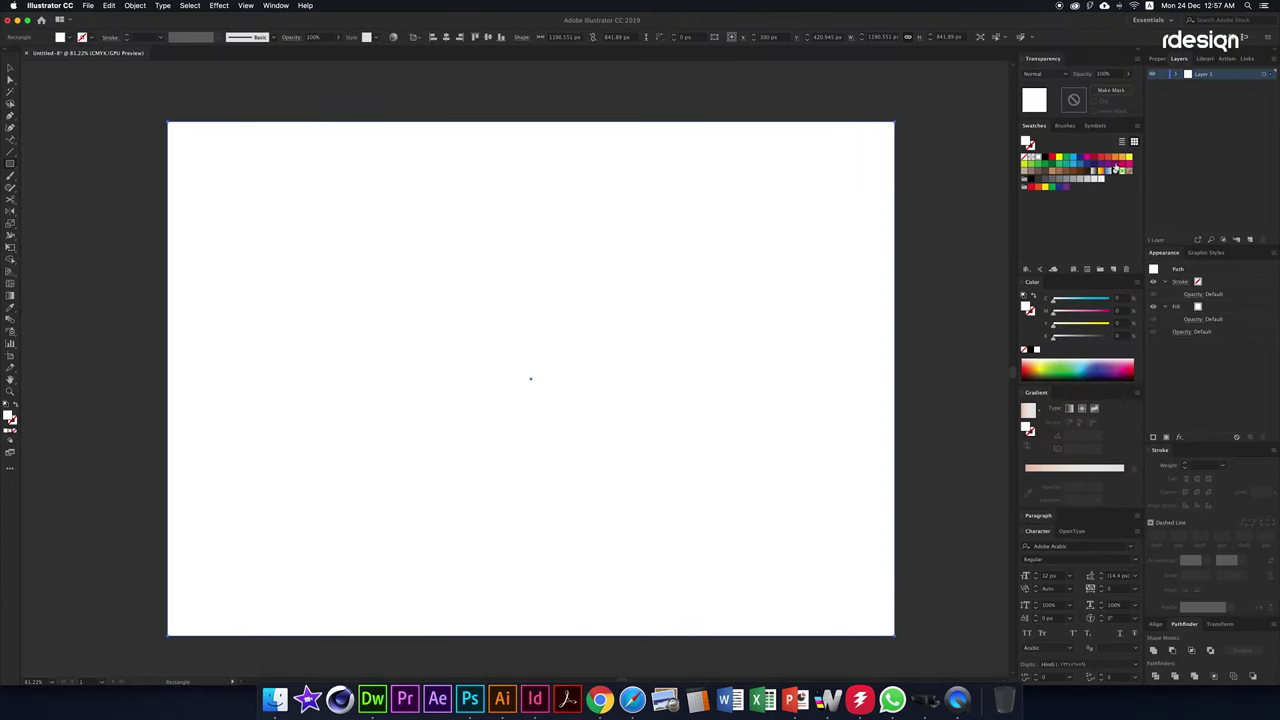
pyautogui.click(1088, 157)
pyautogui.click(1075, 316)
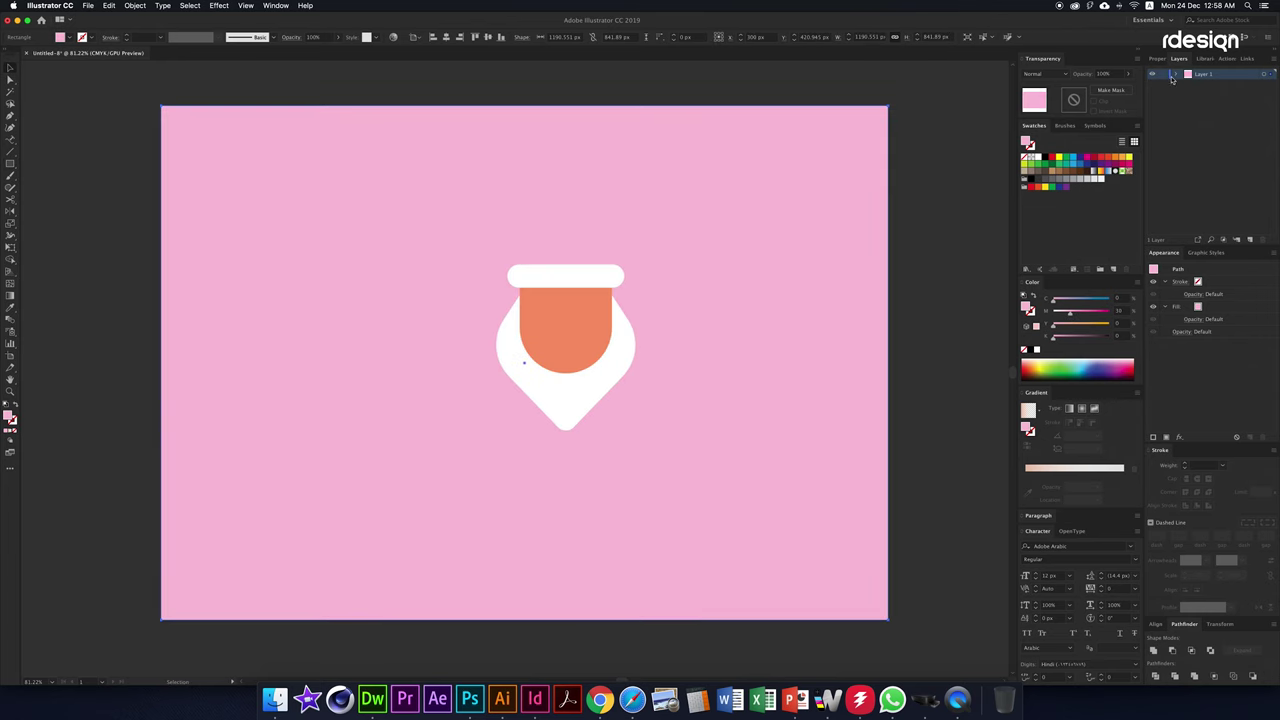
# Shrink and raise the grouped head, and recolour the face a lighter peach
pyautogui.click(607, 286)
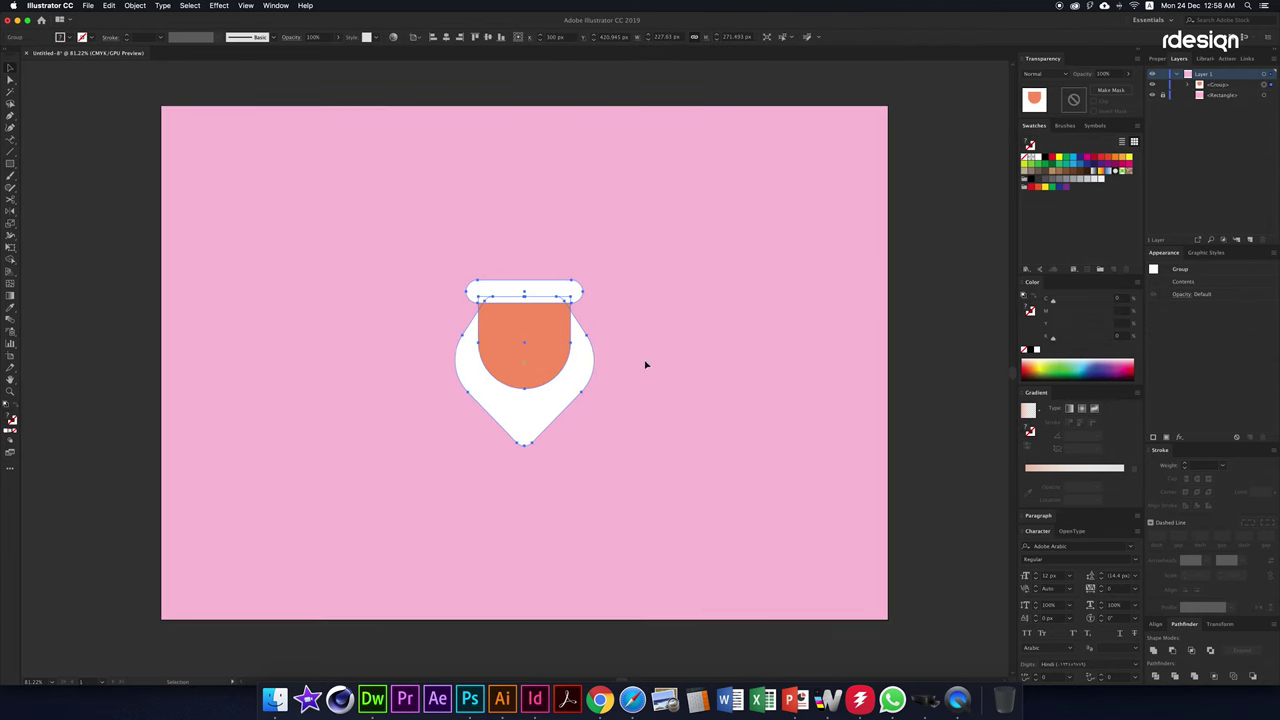
pyautogui.moveTo(646, 363); pyautogui.dragTo(524, 313)
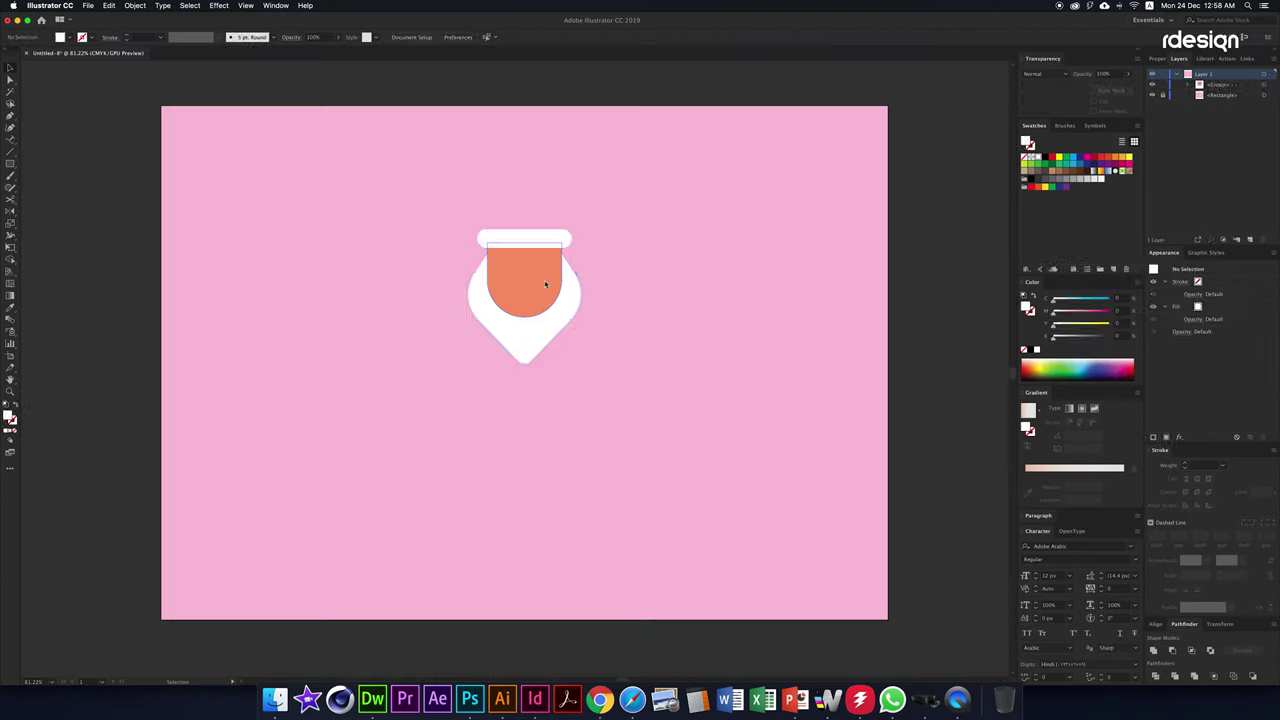
pyautogui.click(541, 284)
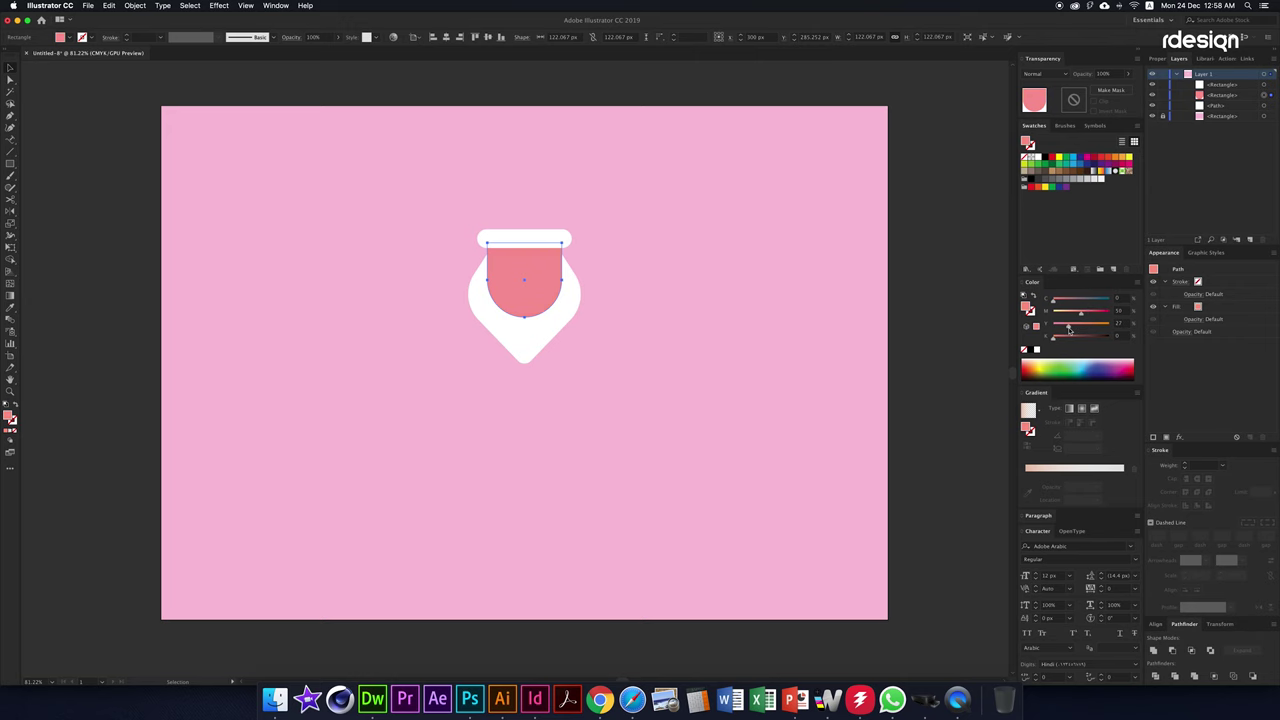
pyautogui.moveTo(1076, 316); pyautogui.dragTo(1070, 316)
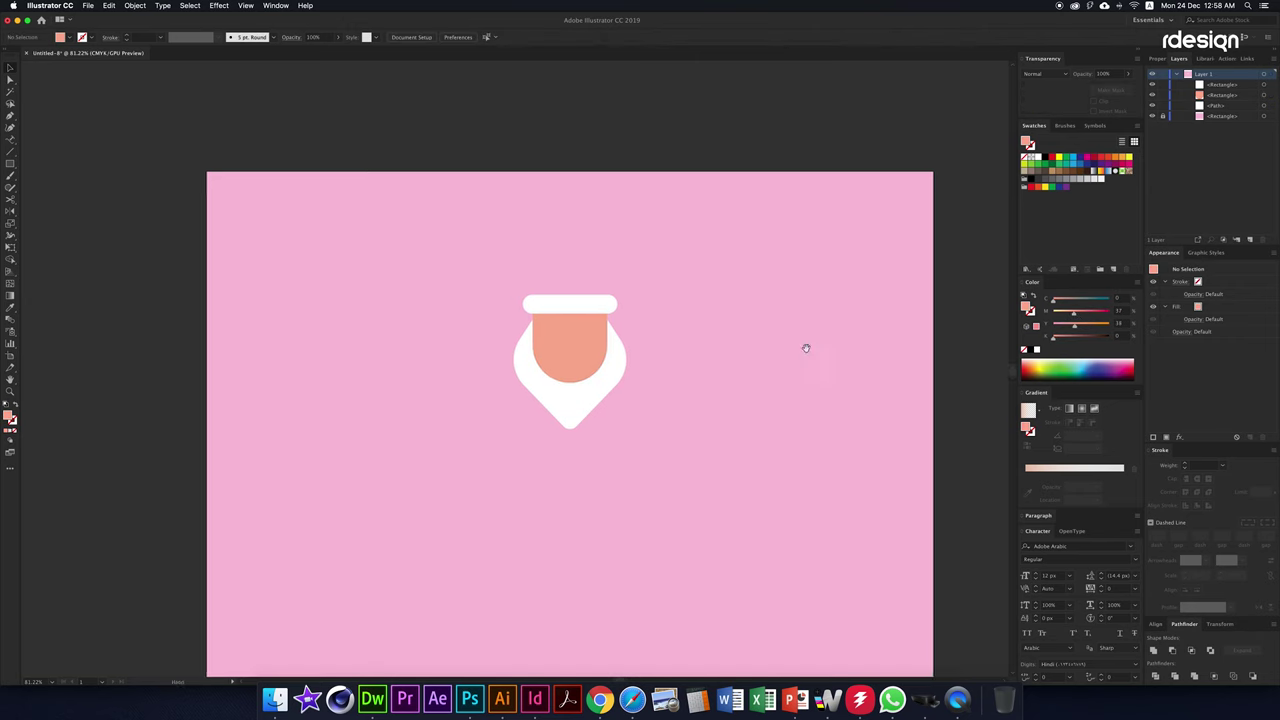
# Make two black arched eyes from a small circle with its bottom point deleted
pyautogui.scroll(5, 806, 349)
pyautogui.press('l')
pyautogui.moveTo(763, 358); pyautogui.dragTo(800, 395)
pyautogui.click(1036, 349)
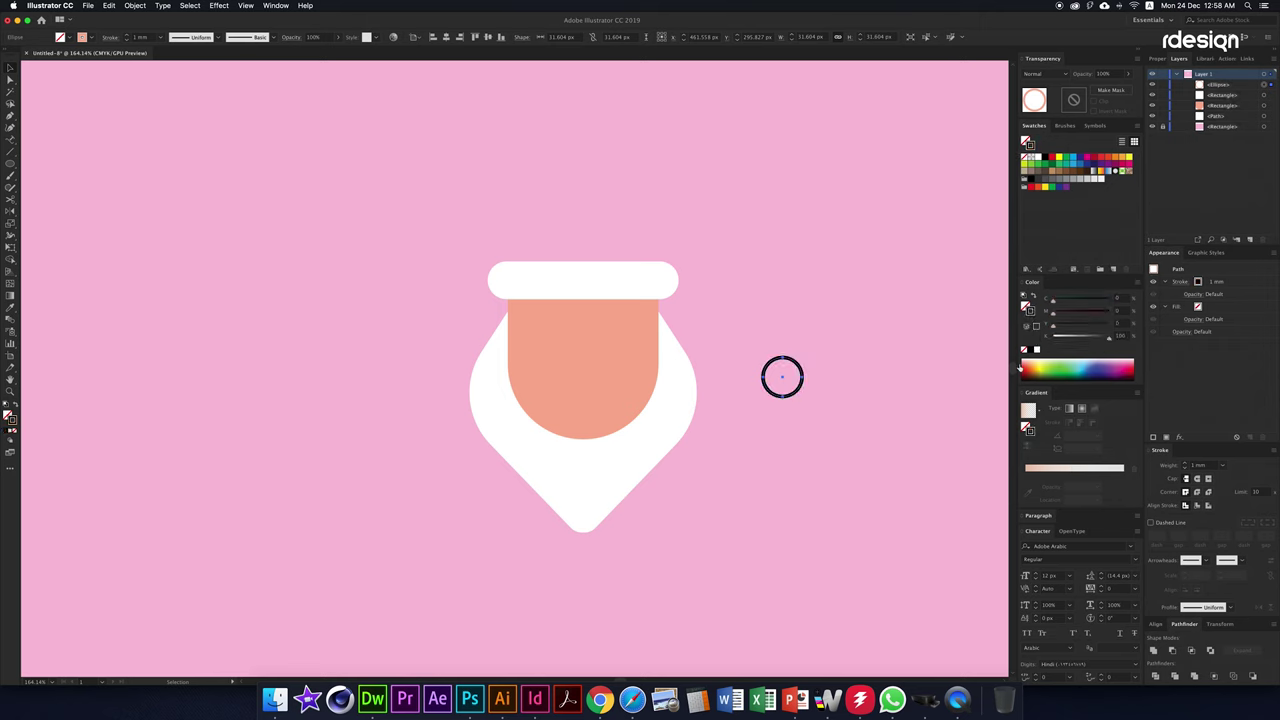
pyautogui.press('Delete')
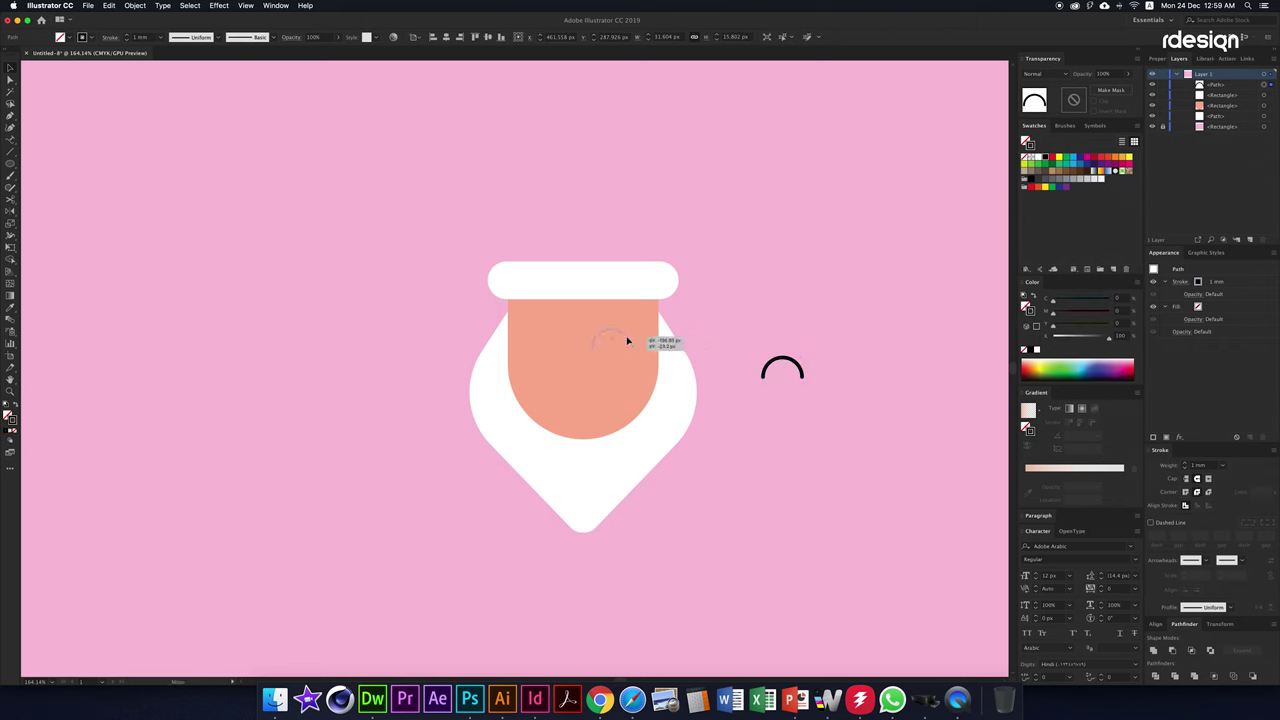
pyautogui.scroll(3, 548, 316)
pyautogui.moveTo(686, 342); pyautogui.dragTo(571, 342)
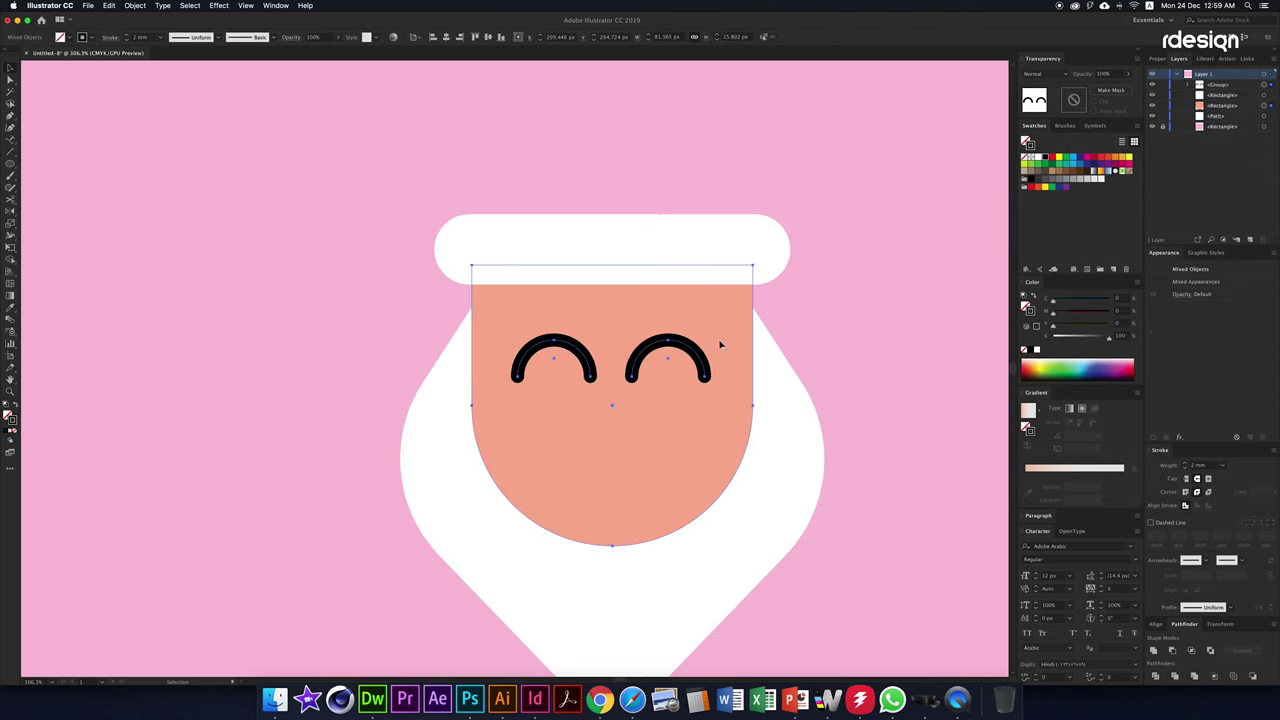
# Draw white rounded bars as eyebrows above the eyes
pyautogui.press('m')
pyautogui.moveTo(222, 310)
pyautogui.mouseDown()
pyautogui.moveTo(302, 331)
pyautogui.moveTo(263, 346)
pyautogui.moveTo(666, 320)
pyautogui.mouseUp()
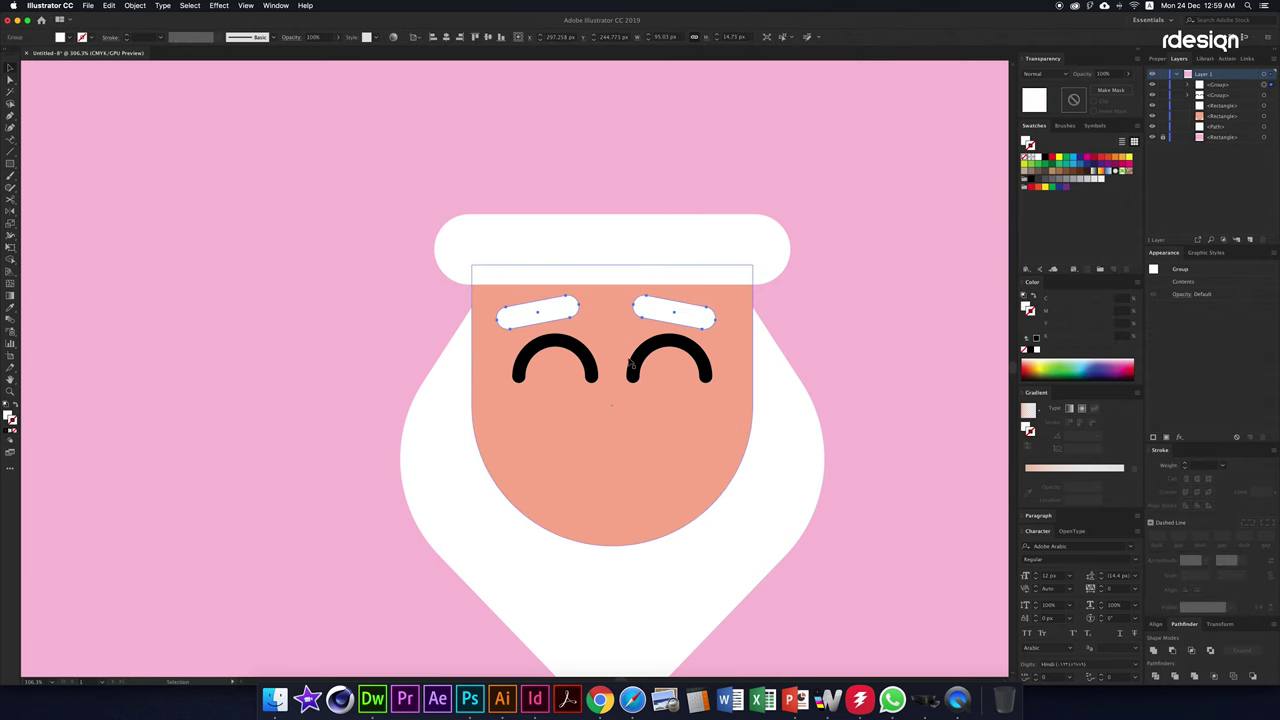
pyautogui.moveTo(402, 321); pyautogui.dragTo(576, 328)
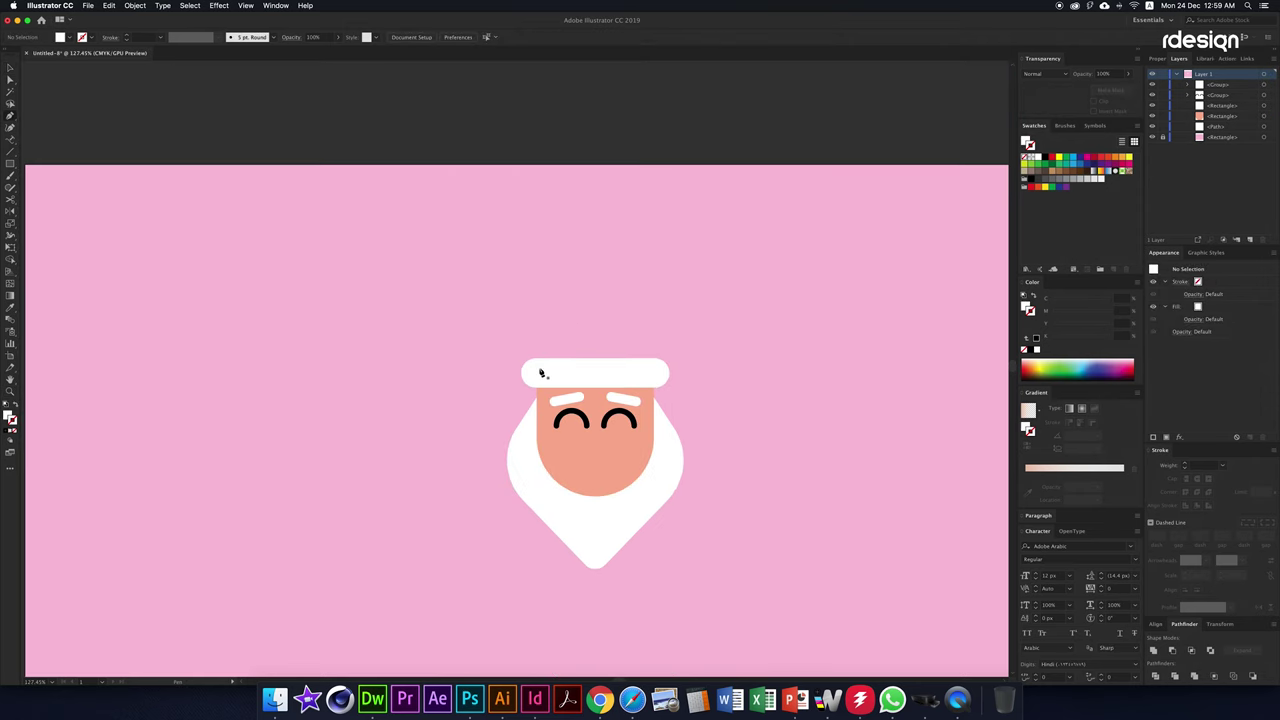
# Pen-draw the hat outline from the brim up to a drooping tip
pyautogui.click(586, 252)
pyautogui.click(634, 242)
pyautogui.click(690, 252)
pyautogui.click(732, 311)
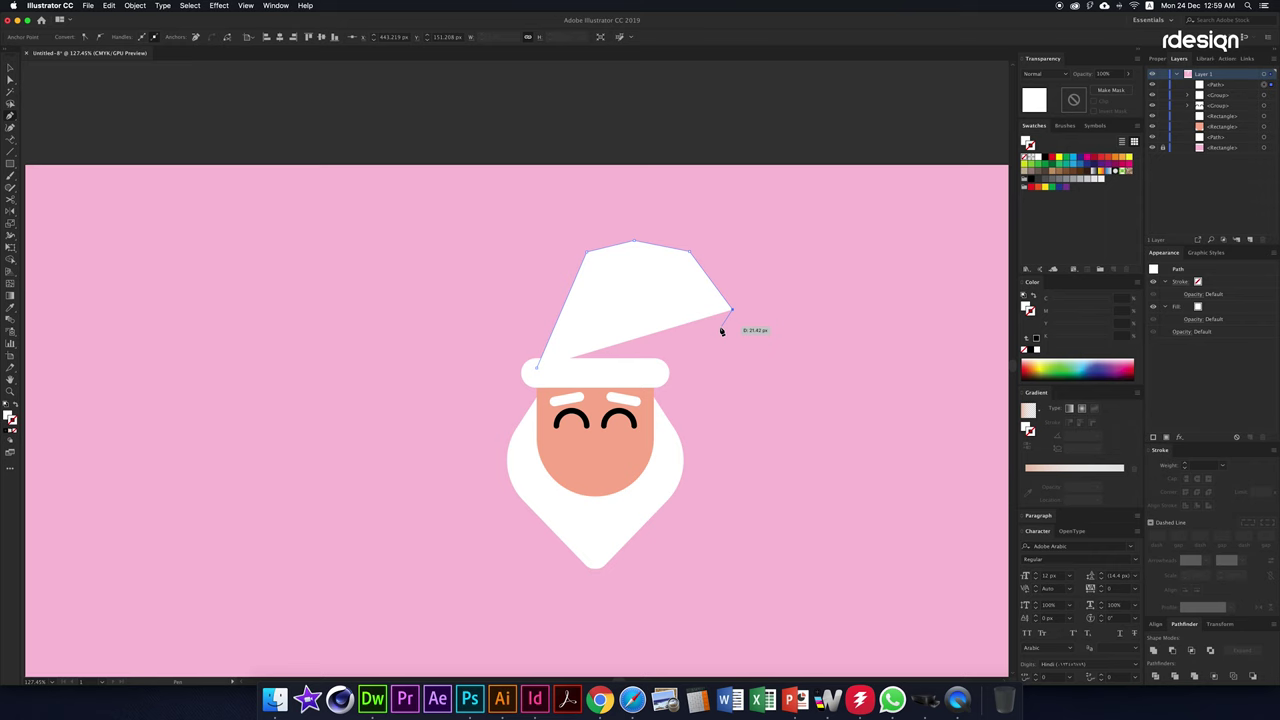
pyautogui.click(660, 311)
# Round the hat tip's corners and reposition the small white circle
pyautogui.click(660, 370)
pyautogui.click(538, 367)
pyautogui.press('a')
pyautogui.moveTo(620, 300); pyautogui.dragTo(672, 340)
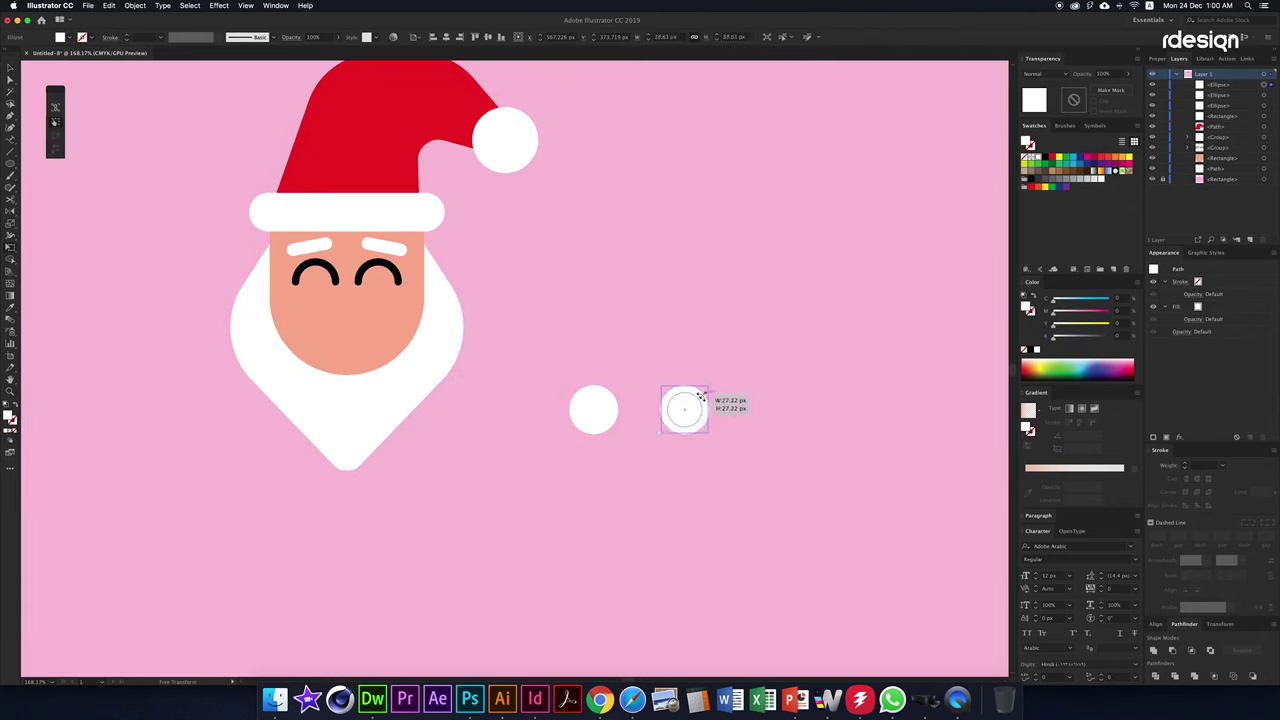
pyautogui.scroll(2, 688, 399)
pyautogui.moveTo(676, 412); pyautogui.dragTo(677, 417)
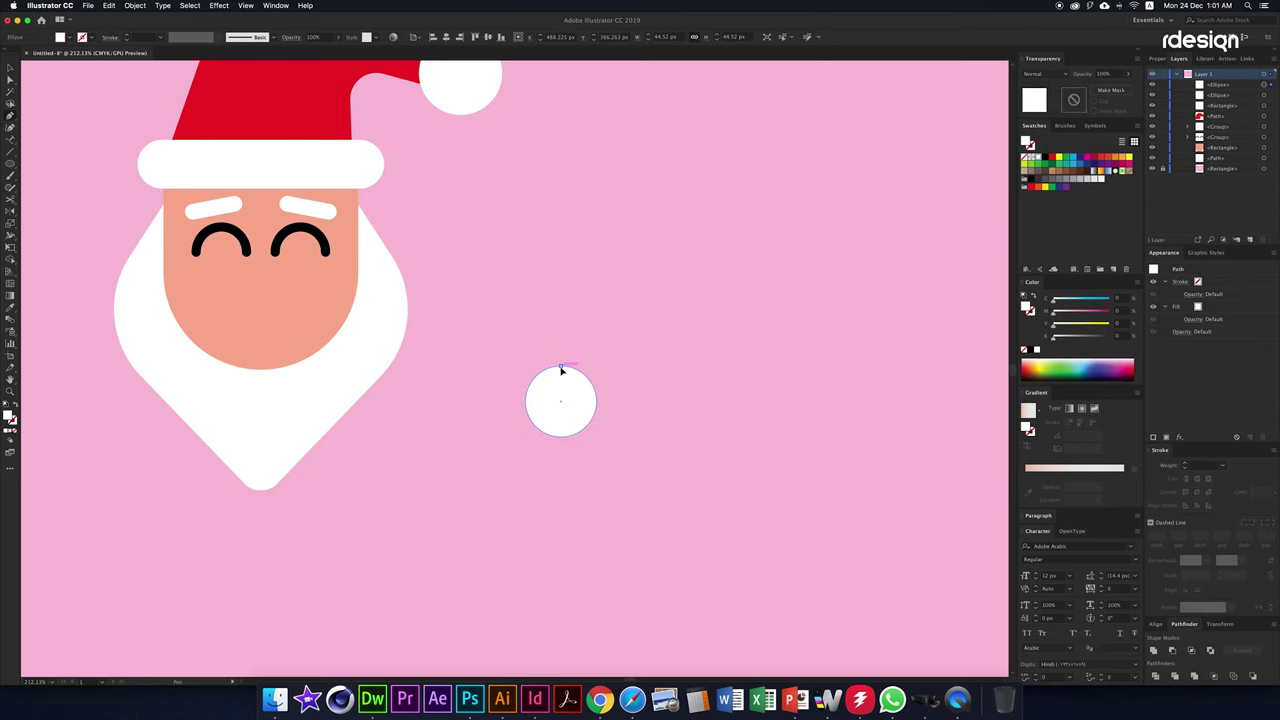
# Draw a curled teardrop-shaped moustache half and refine its curves
pyautogui.click(561, 369)
pyautogui.moveTo(713, 401); pyautogui.dragTo(666, 467)
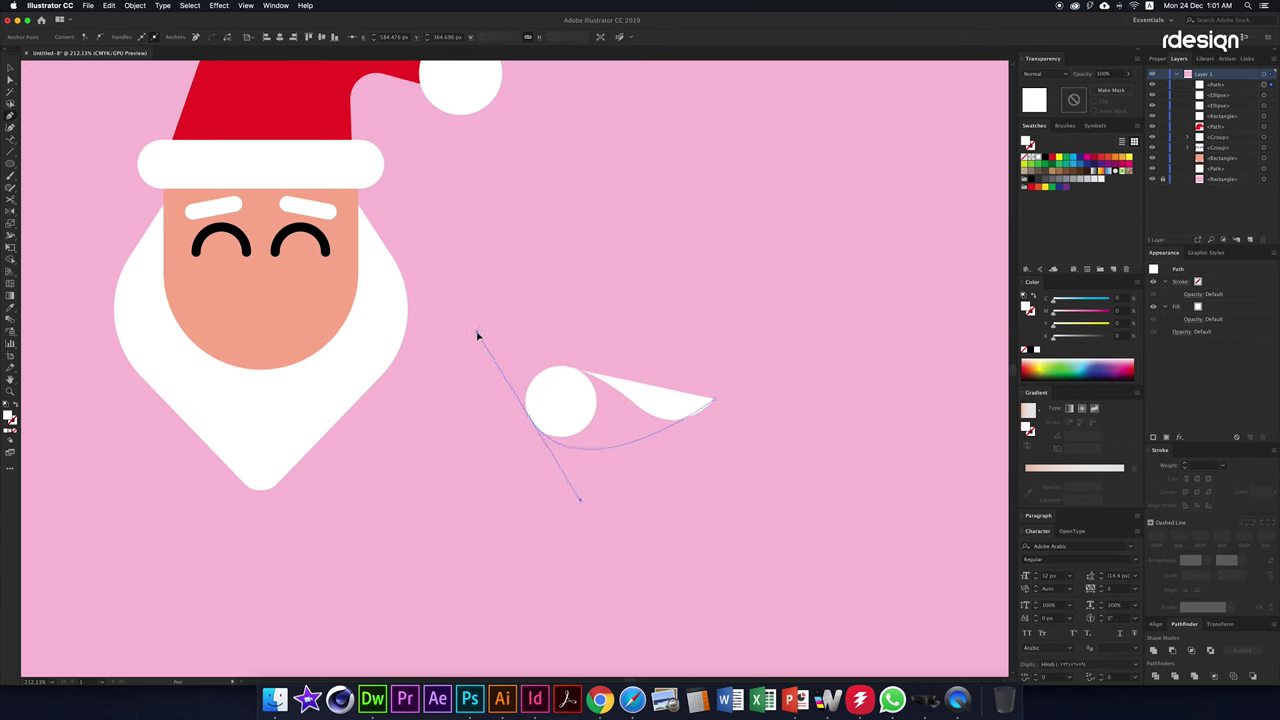
pyautogui.click(561, 369)
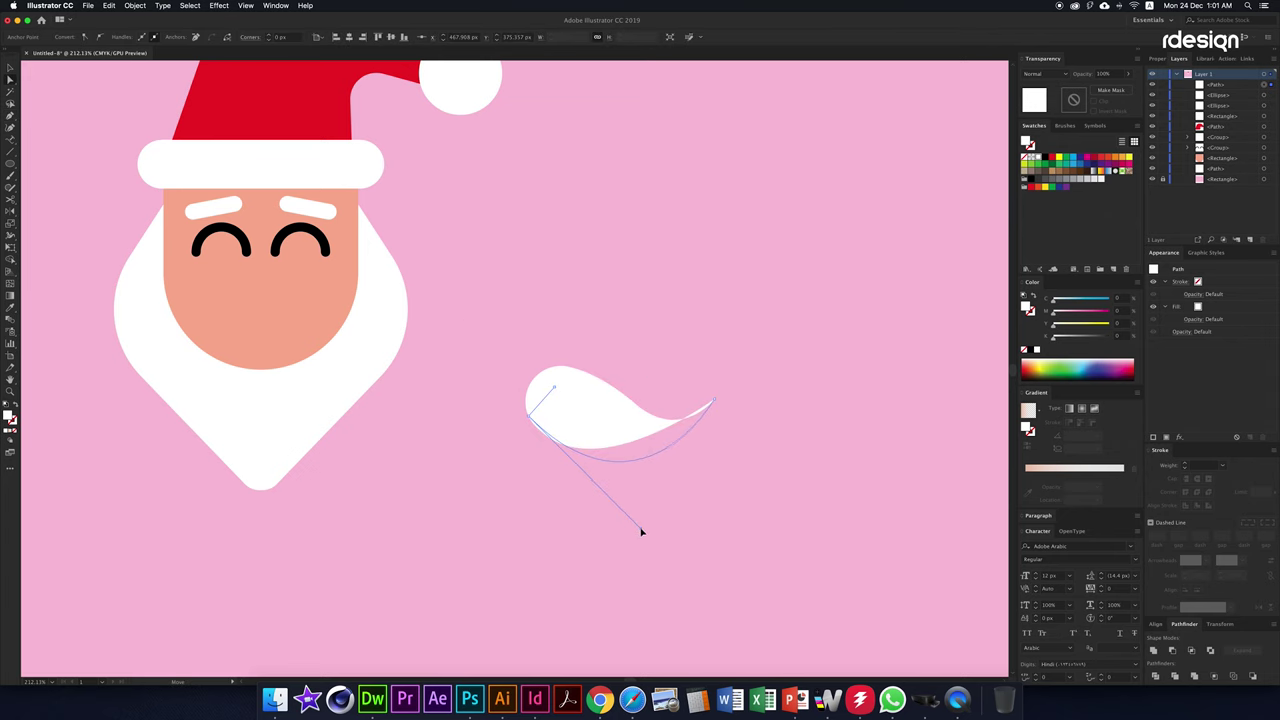
pyautogui.moveTo(644, 425); pyautogui.dragTo(630, 399)
pyautogui.press('v')
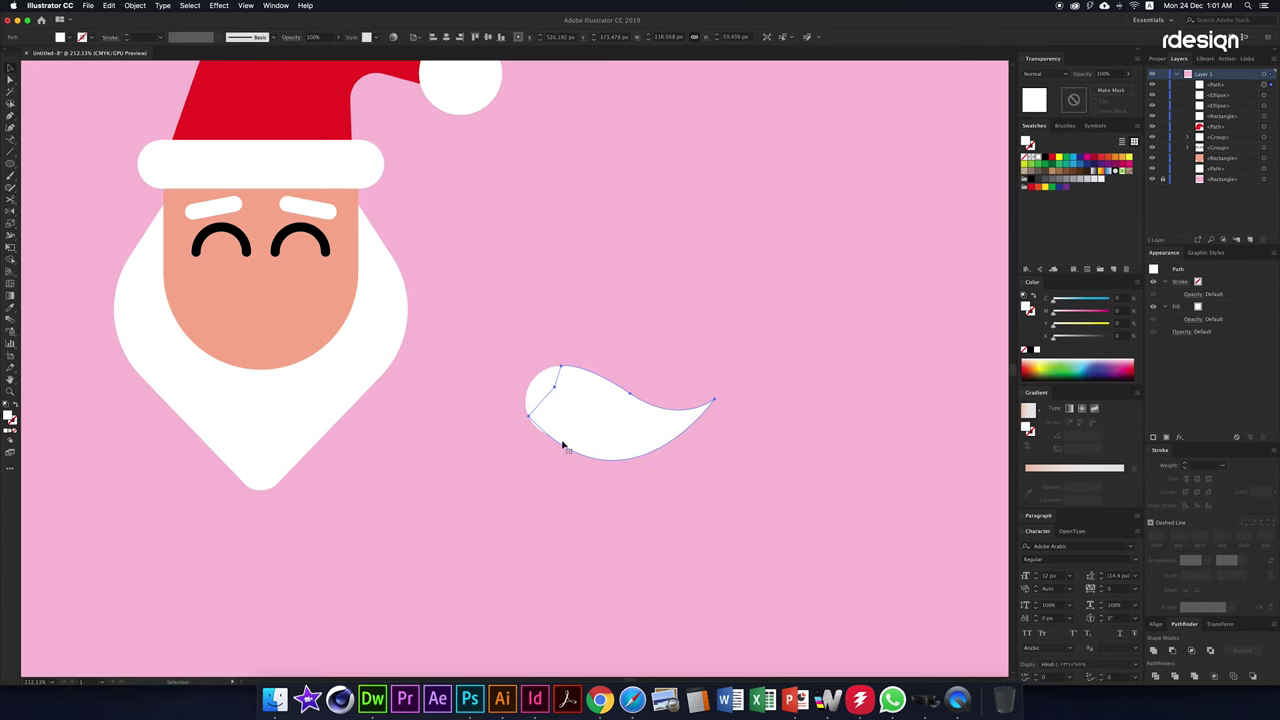
pyautogui.press('a')
pyautogui.moveTo(532, 435); pyautogui.dragTo(533, 436)
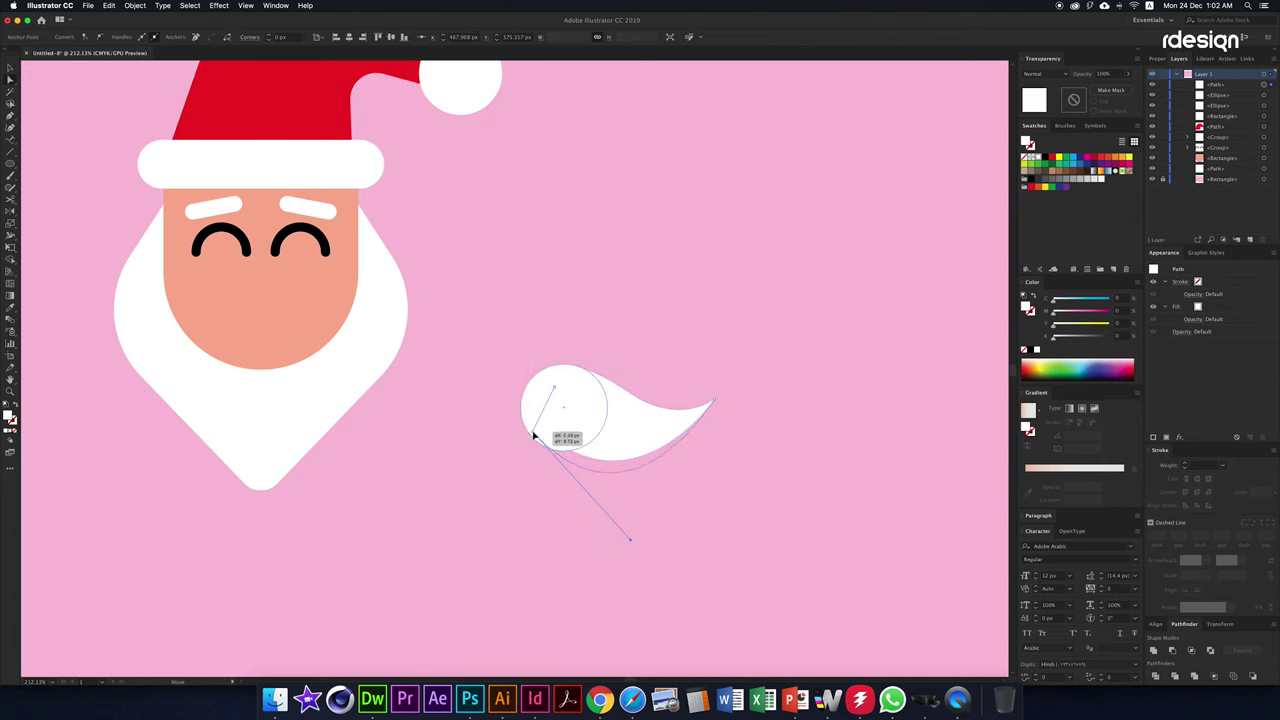
pyautogui.moveTo(631, 546); pyautogui.dragTo(640, 517)
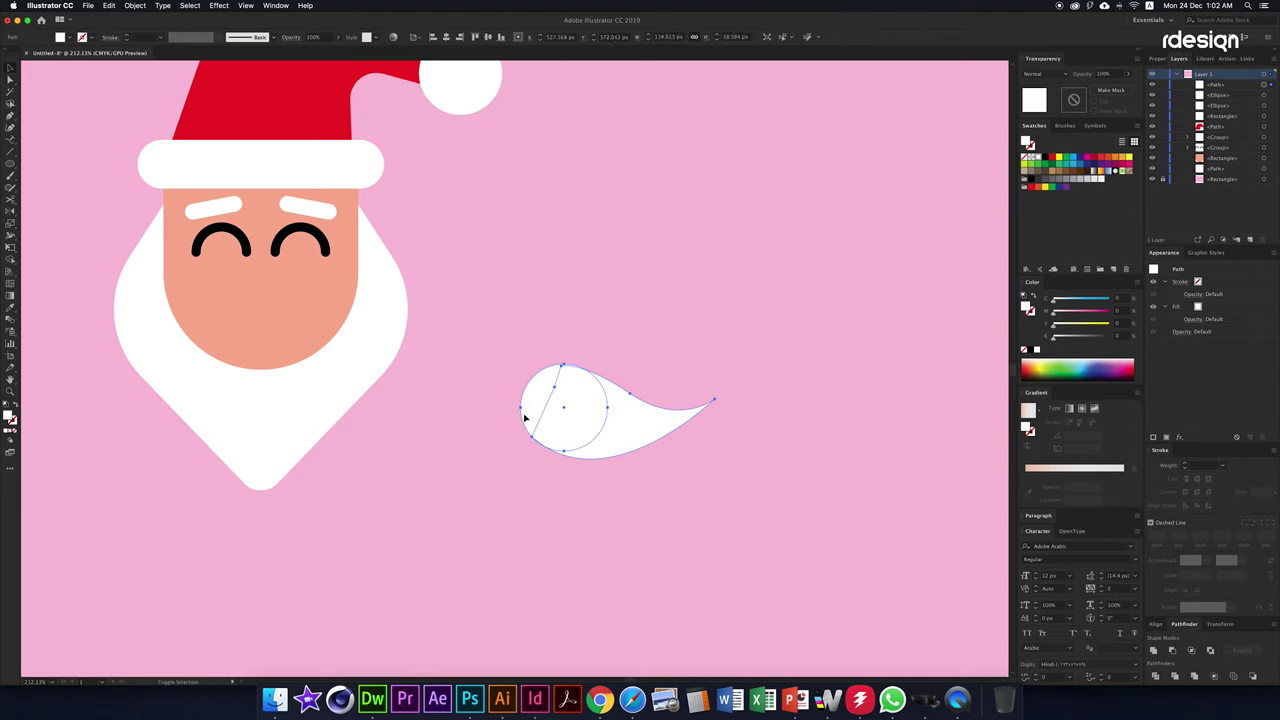
# Place the moustache half on the face and mirror a copy on the left
pyautogui.press('super+0')
pyautogui.press('v')
pyautogui.moveTo(726, 508)
pyautogui.mouseDown()
pyautogui.moveTo(500, 442)
pyautogui.moveTo(491, 503)
pyautogui.mouseUp()
pyautogui.press('super+=')
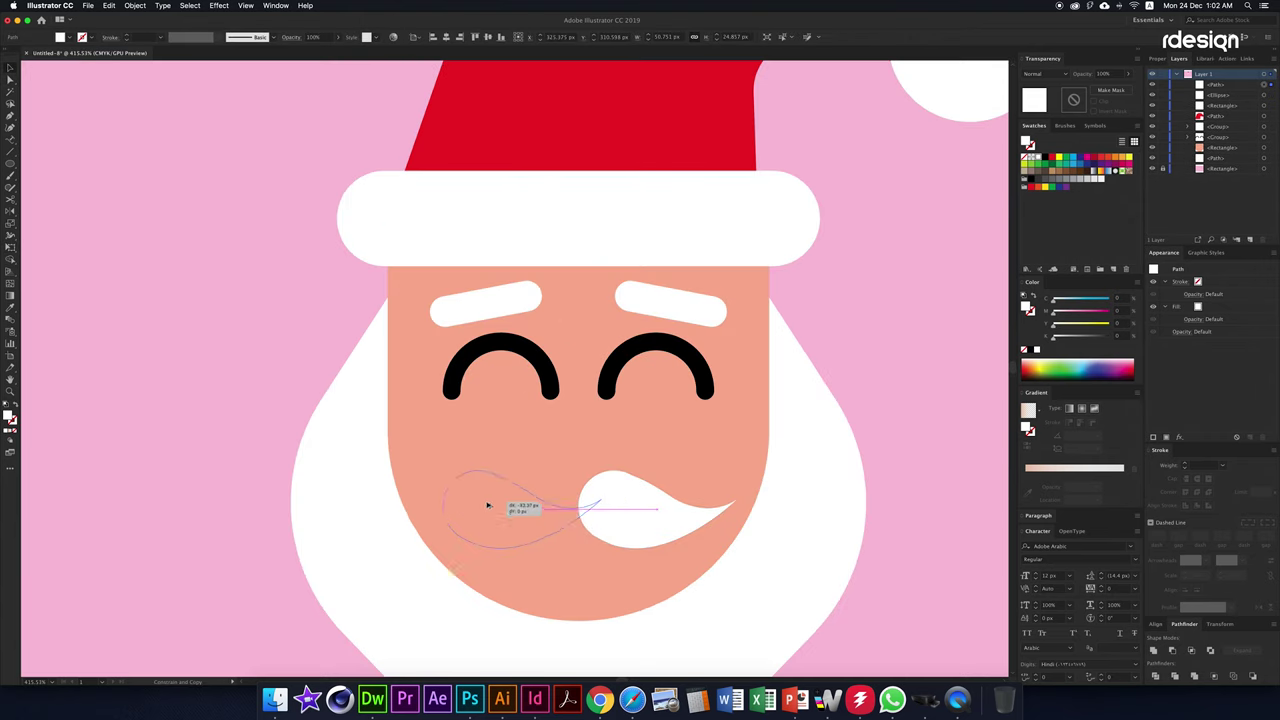
pyautogui.moveTo(580, 523); pyautogui.dragTo(557, 517)
pyautogui.press('super+0')
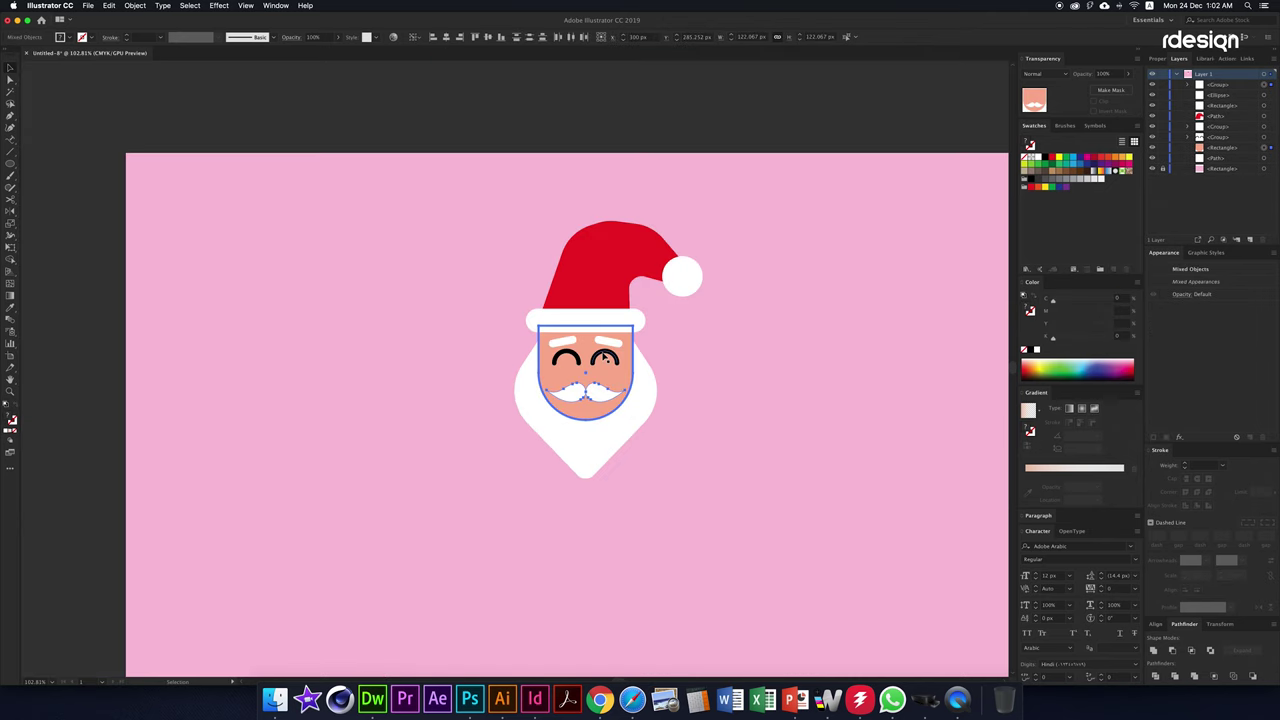
pyautogui.press('super+shift+a')
# Add a round nose in the hat's red, sent behind the moustache
pyautogui.moveTo(558, 322)
pyautogui.mouseDown()
pyautogui.moveTo(660, 410)
pyautogui.moveTo(632, 422)
pyautogui.mouseUp()
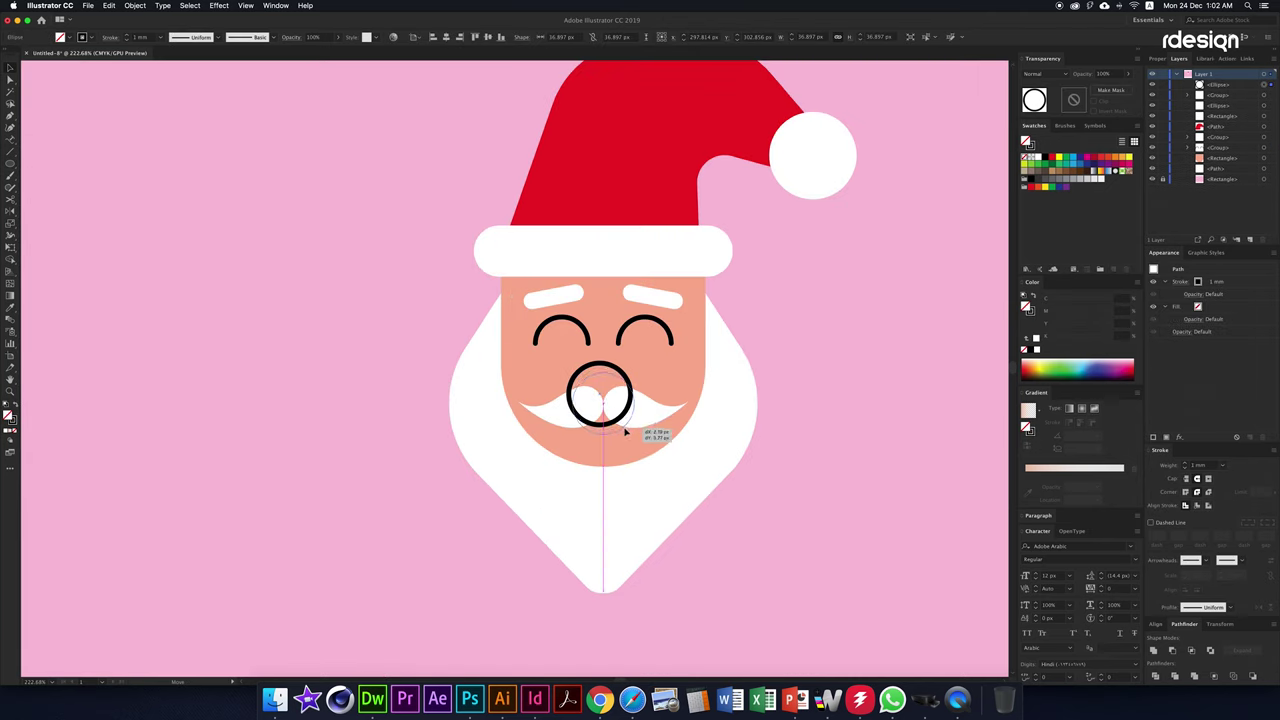
pyautogui.hotkey('shift', 'x')
pyautogui.press('i')
pyautogui.click(657, 186)
pyautogui.press('super+bracketleft')
pyautogui.press('super+shift+a')
# Draw a small red mouth below the moustache and group all the Santa artwork
pyautogui.click(645, 407)
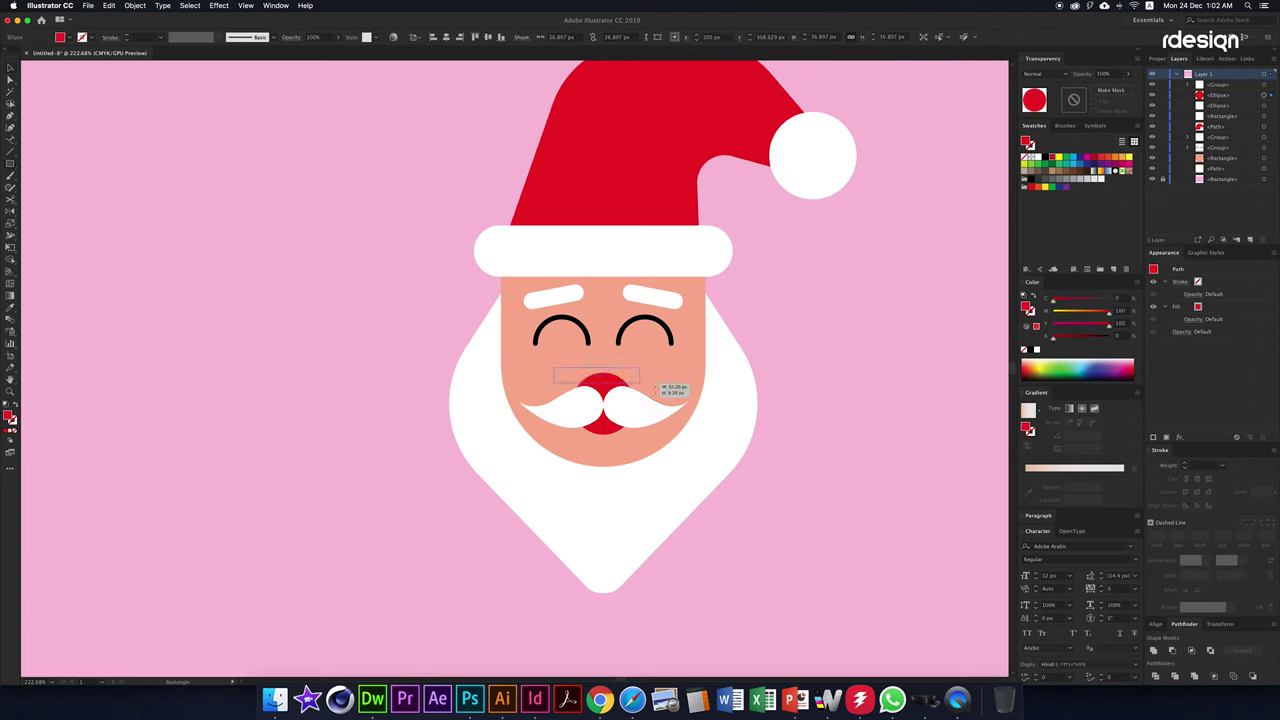
pyautogui.moveTo(552, 366); pyautogui.dragTo(690, 408)
pyautogui.moveTo(620, 390)
pyautogui.mouseDown()
pyautogui.moveTo(603, 418)
pyautogui.moveTo(697, 553)
pyautogui.mouseUp()
pyautogui.press('super+g')
pyautogui.press('super+minus')
pyautogui.press('super+minus')
# Draw a round red body and send it behind the beard
pyautogui.press('super+plus')
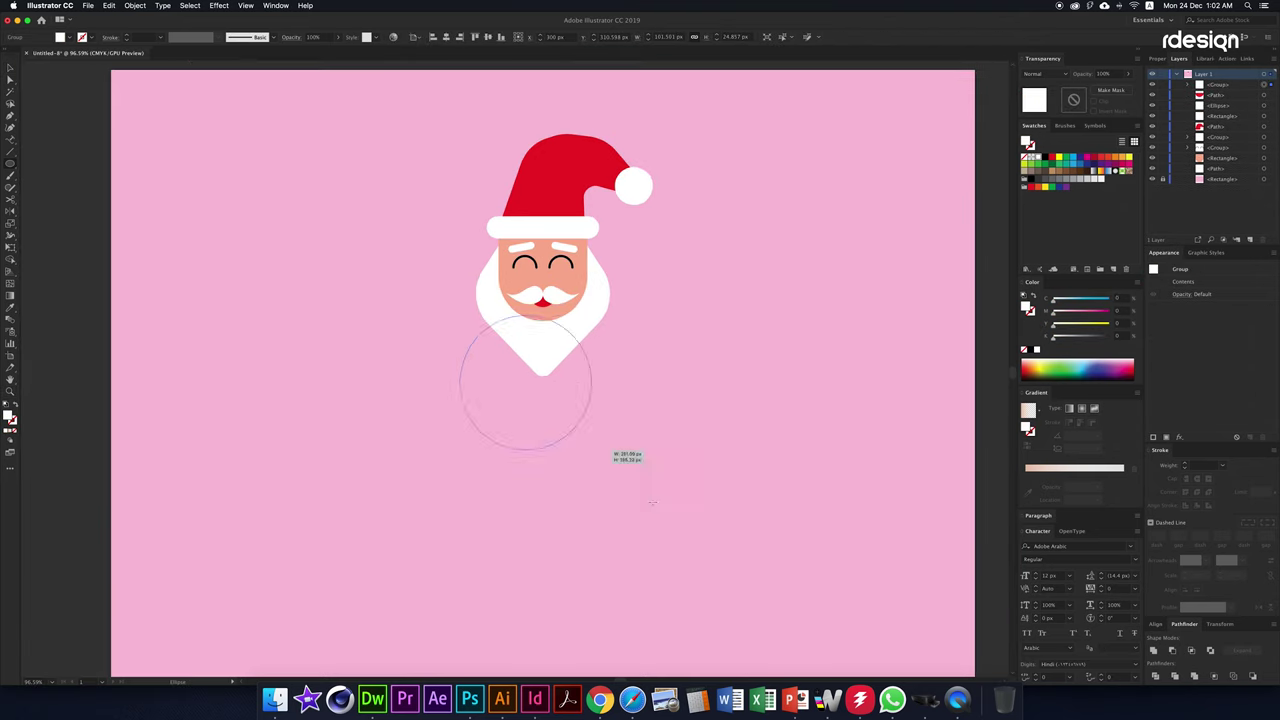
pyautogui.press('v')
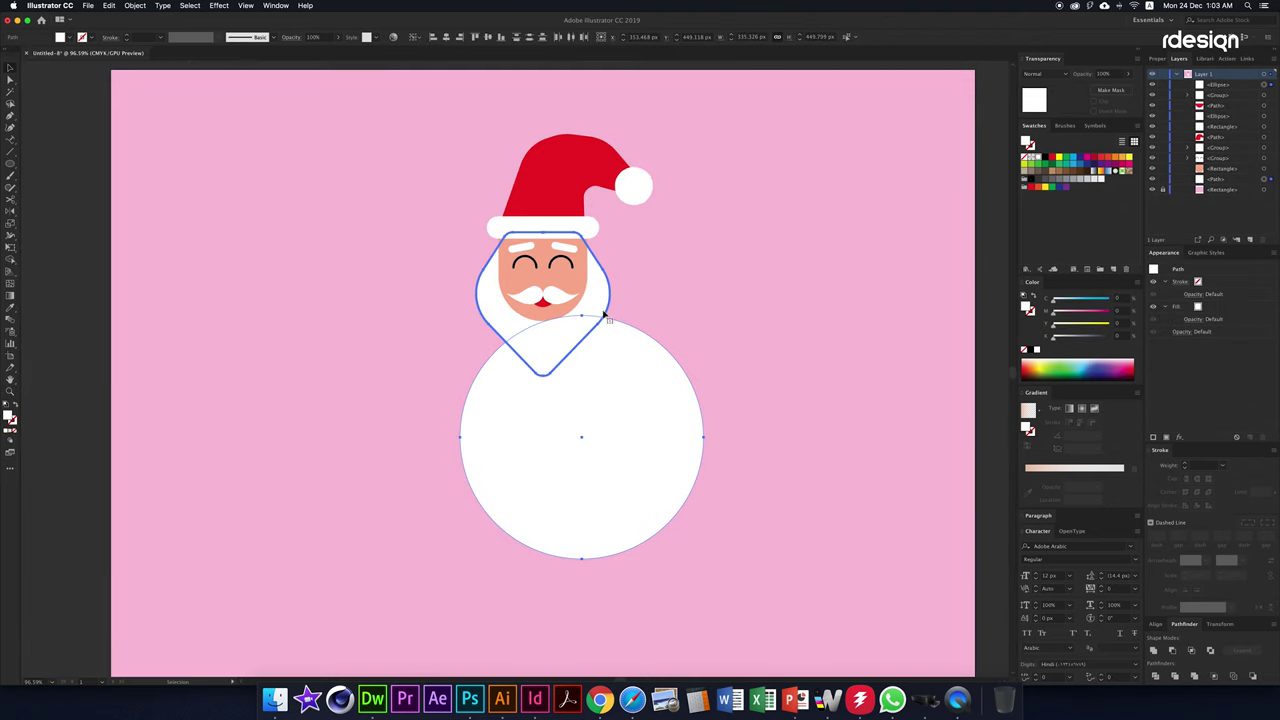
pyautogui.moveTo(652, 408); pyautogui.dragTo(614, 394)
pyautogui.press('super+shift+a')
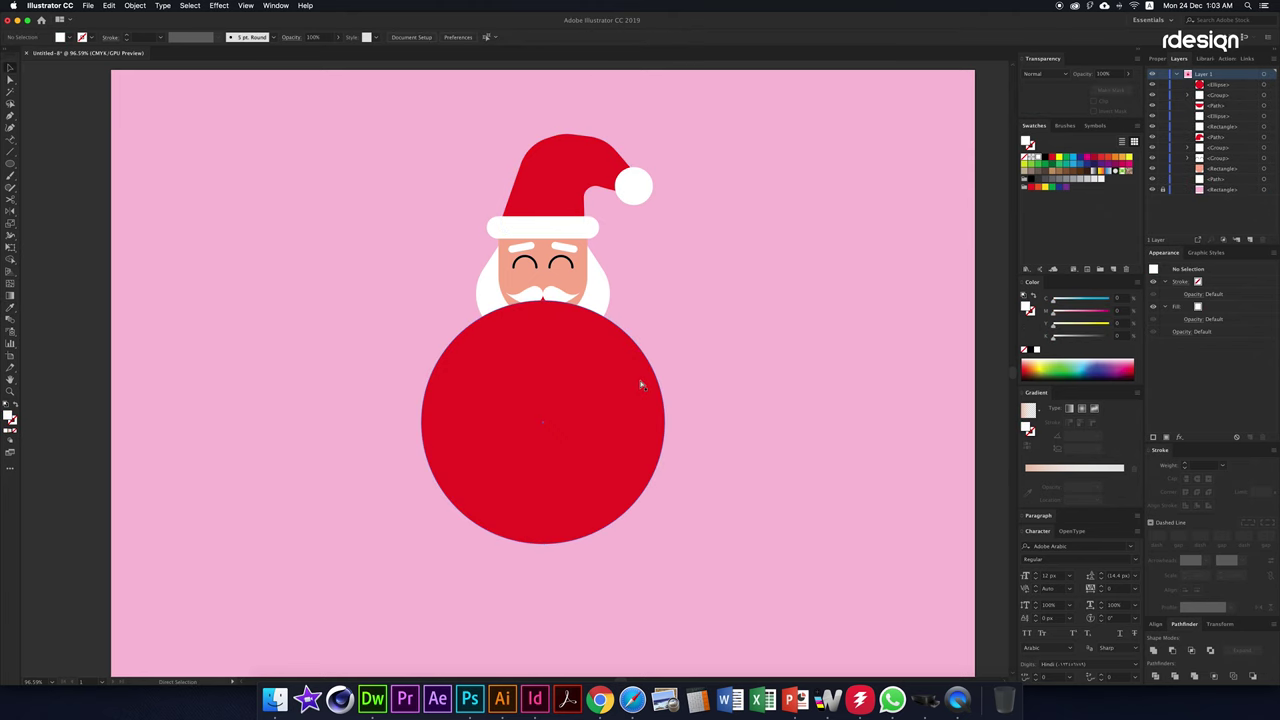
pyautogui.click(639, 379)
pyautogui.press('super+shift+bracketleft')
# Draw a fully rounded red rectangle as the raised arm
pyautogui.press('m')
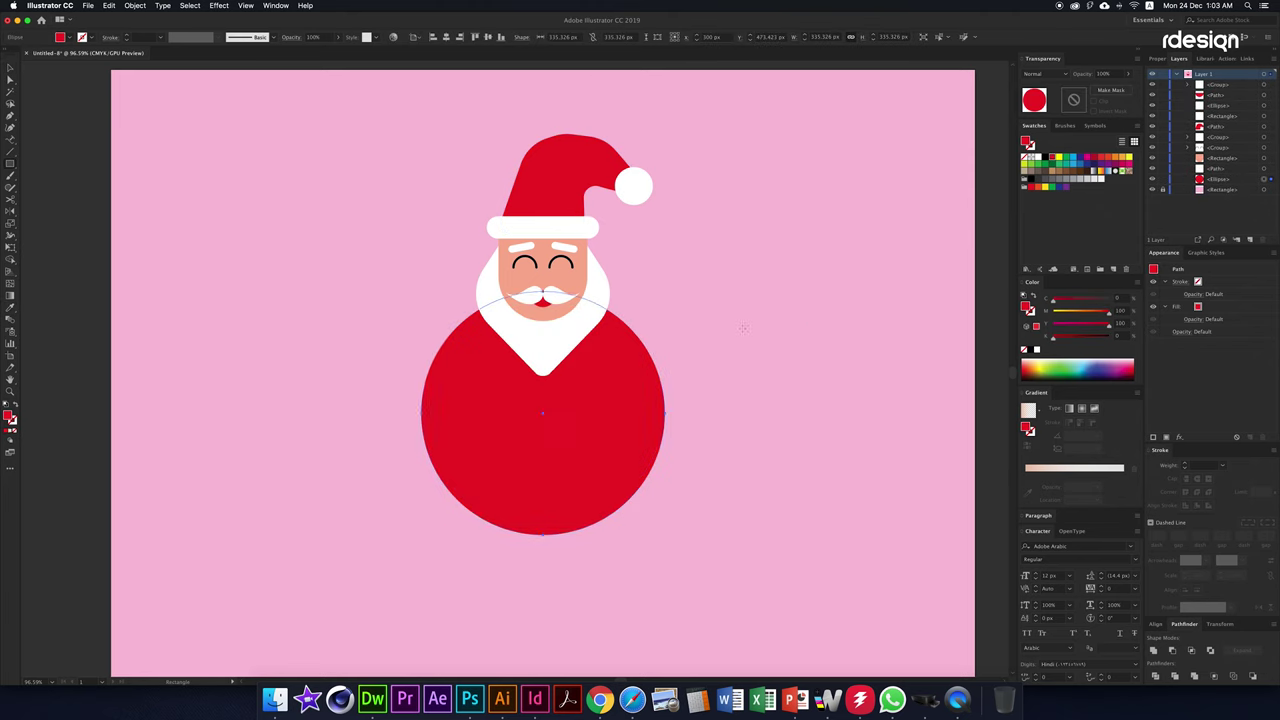
pyautogui.moveTo(687, 307)
pyautogui.mouseDown()
pyautogui.moveTo(822, 349)
pyautogui.moveTo(790, 330)
pyautogui.mouseUp()
pyautogui.moveTo(825, 345)
pyautogui.mouseDown()
pyautogui.moveTo(800, 300)
pyautogui.moveTo(660, 295)
pyautogui.moveTo(714, 257)
pyautogui.mouseUp()
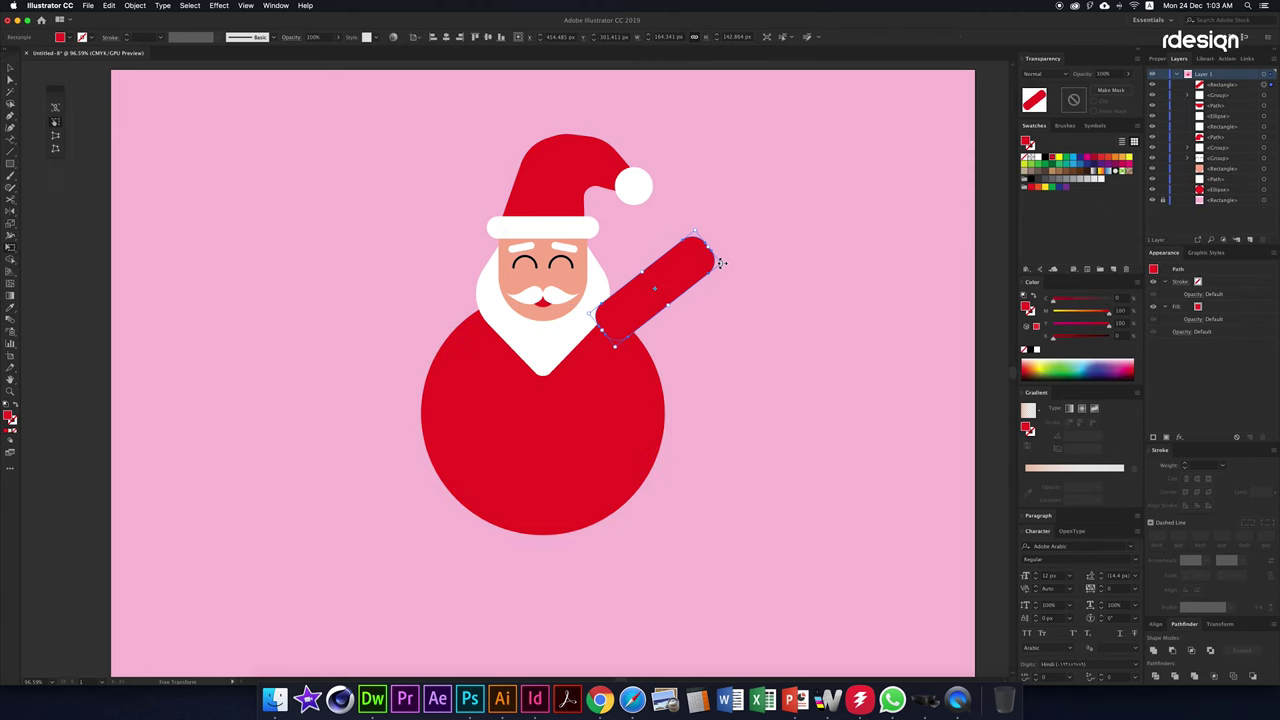
pyautogui.press('super+shift+a')
pyautogui.scroll(-2, 640, 380)
# Unite a block and thumb into a dark grey (K 75) mitten on the arm
pyautogui.moveTo(716, 343)
pyautogui.mouseDown()
pyautogui.moveTo(767, 414)
pyautogui.moveTo(677, 402)
pyautogui.moveTo(706, 378)
pyautogui.moveTo(706, 396)
pyautogui.mouseUp()
pyautogui.press('super+shift+a')
pyautogui.press('e')
pyautogui.click(1155, 650)
pyautogui.click(1108, 343)
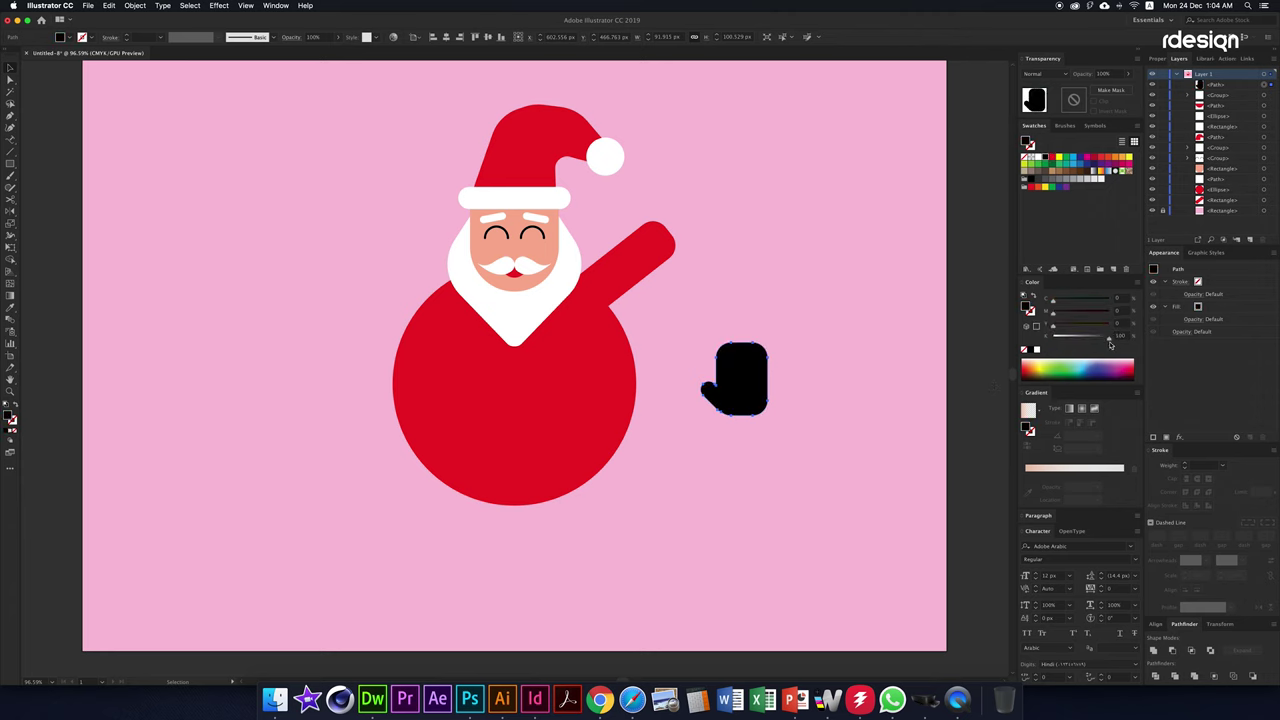
pyautogui.moveTo(1099, 343); pyautogui.dragTo(1097, 343)
pyautogui.press('e')
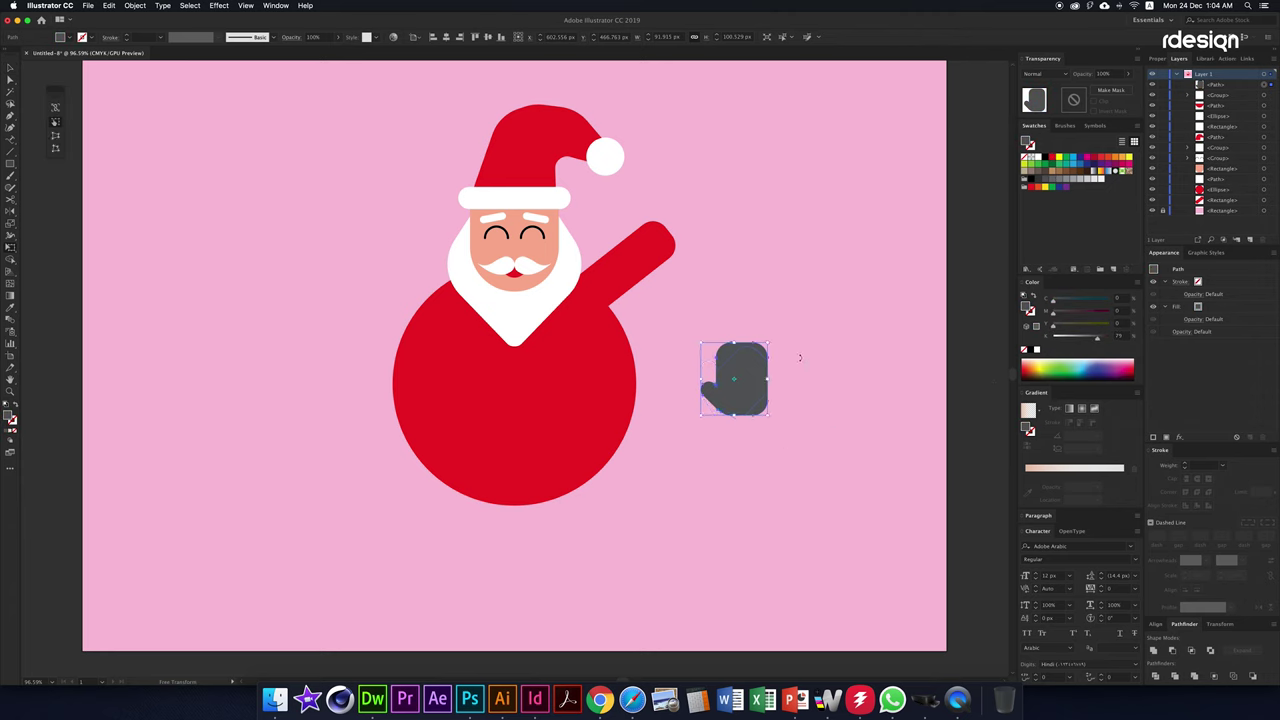
pyautogui.moveTo(740, 395); pyautogui.dragTo(692, 232)
# Add a white cuff to the mitten and adjust mitten and cuff together
pyautogui.press('m')
pyautogui.moveTo(688, 348)
pyautogui.mouseDown()
pyautogui.moveTo(775, 380)
pyautogui.moveTo(660, 240)
pyautogui.moveTo(684, 258)
pyautogui.mouseUp()
pyautogui.press('i')
pyautogui.click(512, 305)
pyautogui.press('e')
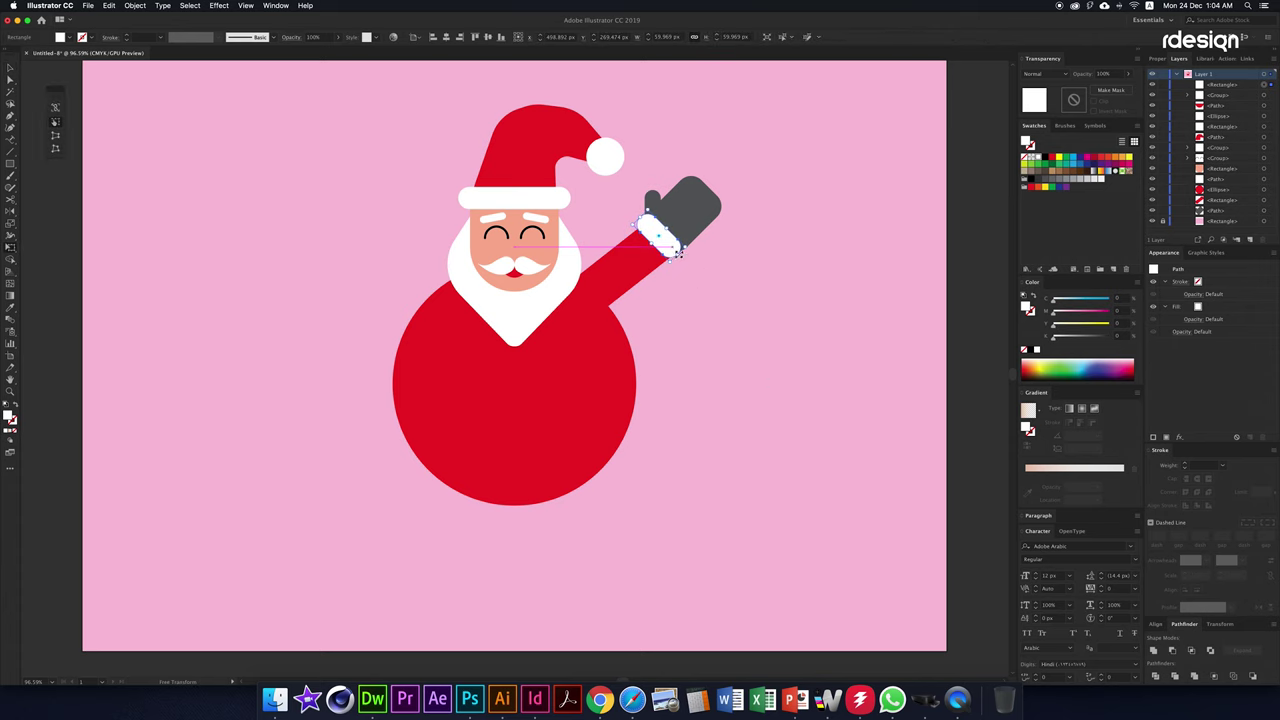
pyautogui.scroll(-2, 686, 371)
pyautogui.keyDown('shift'); pyautogui.click(690, 190); pyautogui.keyUp('shift')
pyautogui.moveTo(718, 203); pyautogui.dragTo(752, 169)
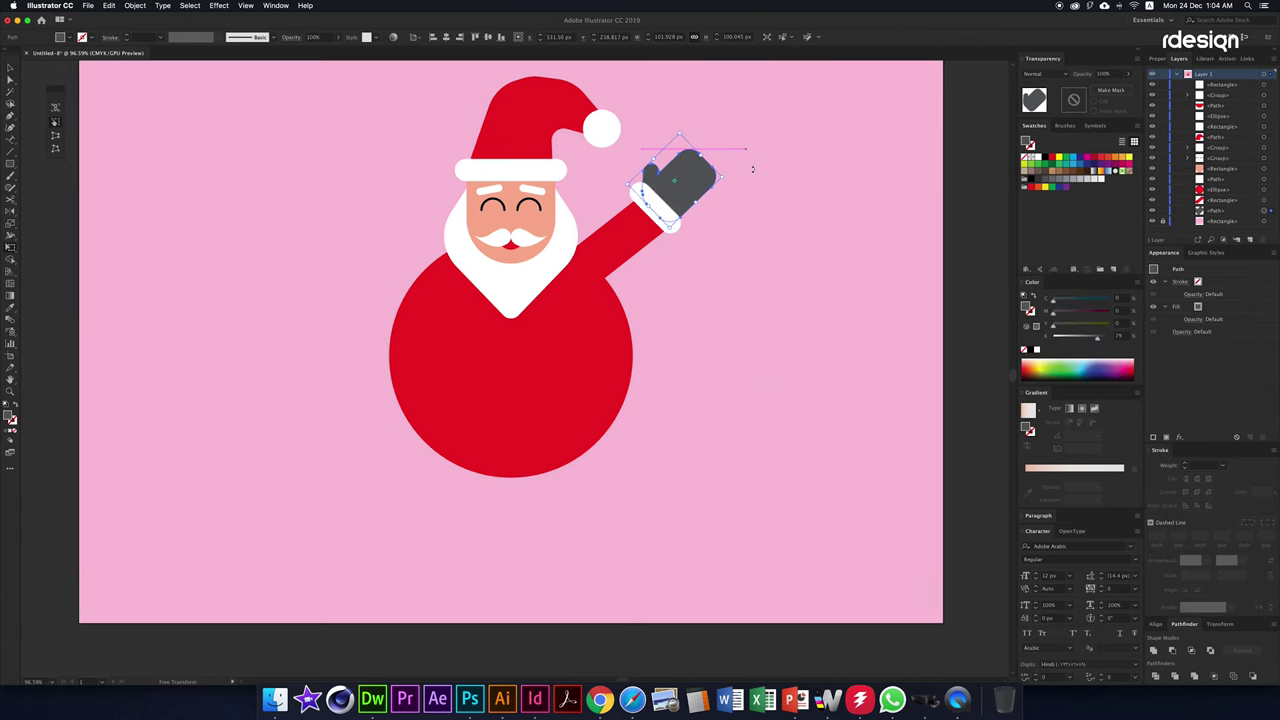
# Make a curved black belt by subtracting an offset copy of a large circle
pyautogui.press('l')
pyautogui.moveTo(510, 245); pyautogui.dragTo(686, 420)
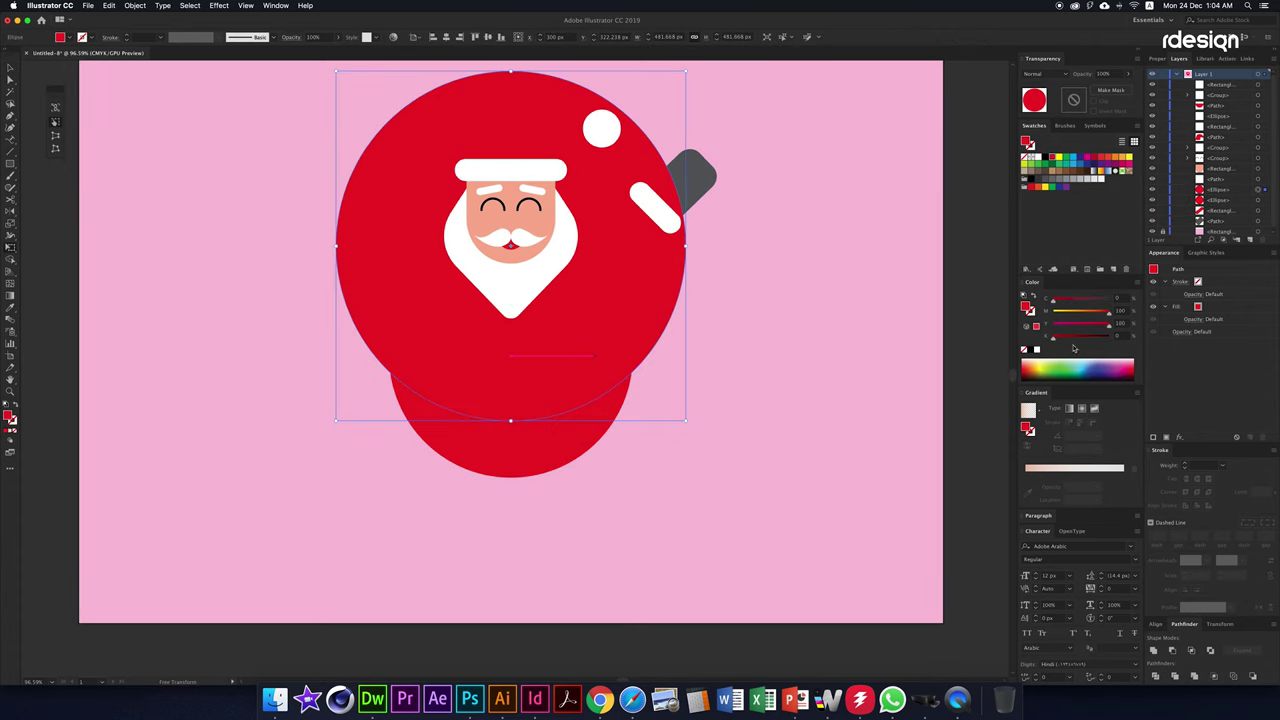
pyautogui.click(1029, 349)
pyautogui.moveTo(608, 357); pyautogui.dragTo(614, 383)
pyautogui.hotkey('ctrl', 'shift', ']')
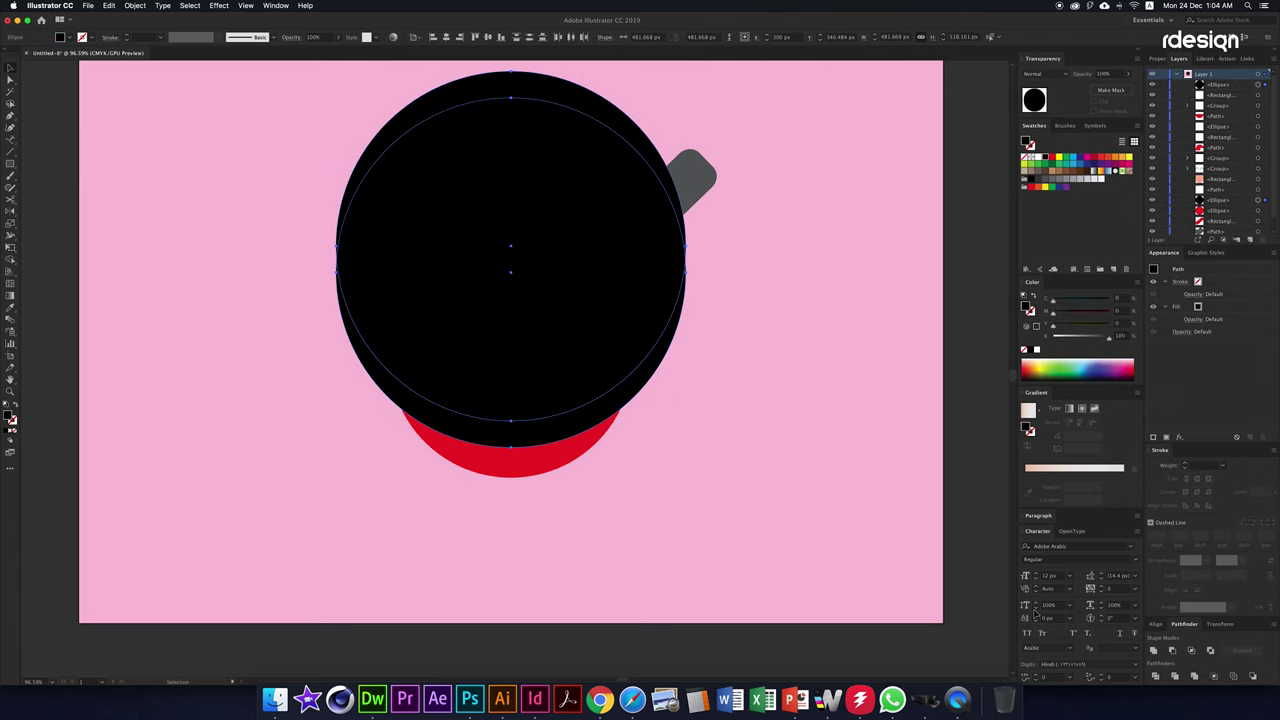
pyautogui.click(1172, 650)
# Add a yellow rectangular buckle with a cut-out hole at the belt's centre
pyautogui.press('m')
pyautogui.moveTo(490, 415)
pyautogui.mouseDown()
pyautogui.moveTo(536, 451)
pyautogui.moveTo(506, 432)
pyautogui.mouseUp()
pyautogui.press('v')
pyautogui.click(511, 438)
pyautogui.scroll(5, 530, 440)
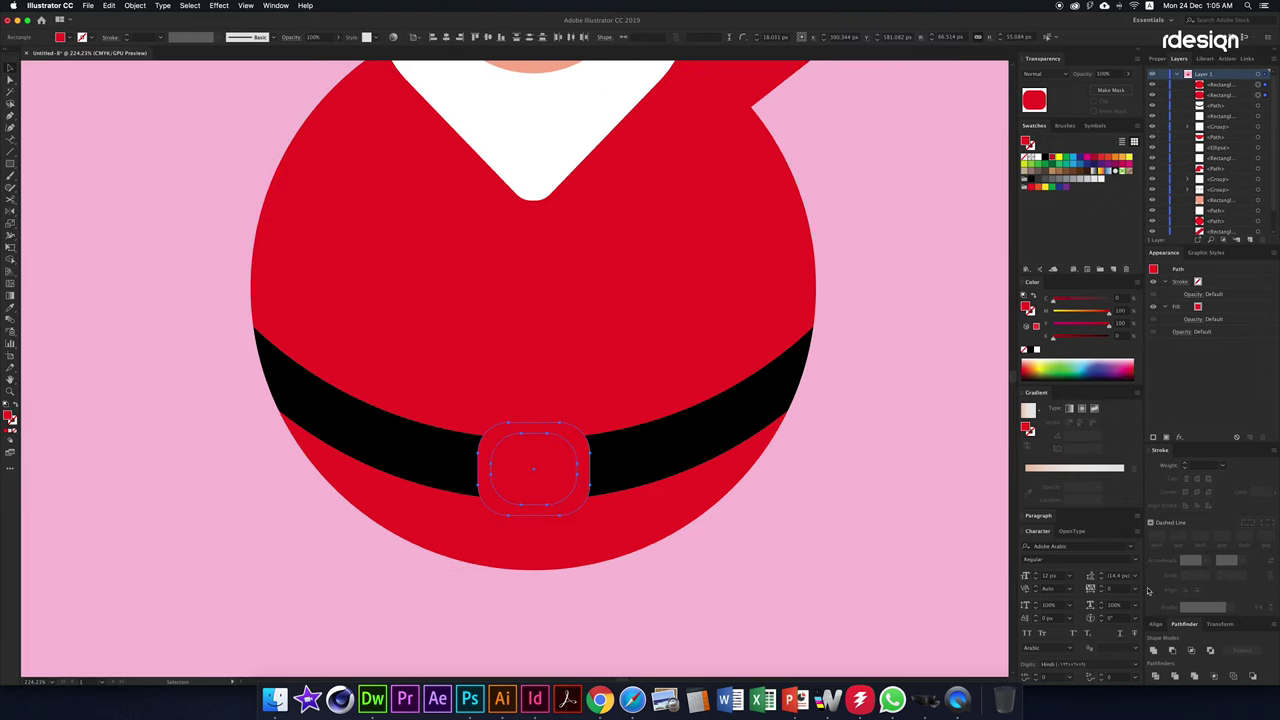
pyautogui.click(1172, 650)
pyautogui.press('super+minus')
pyautogui.click(1062, 158)
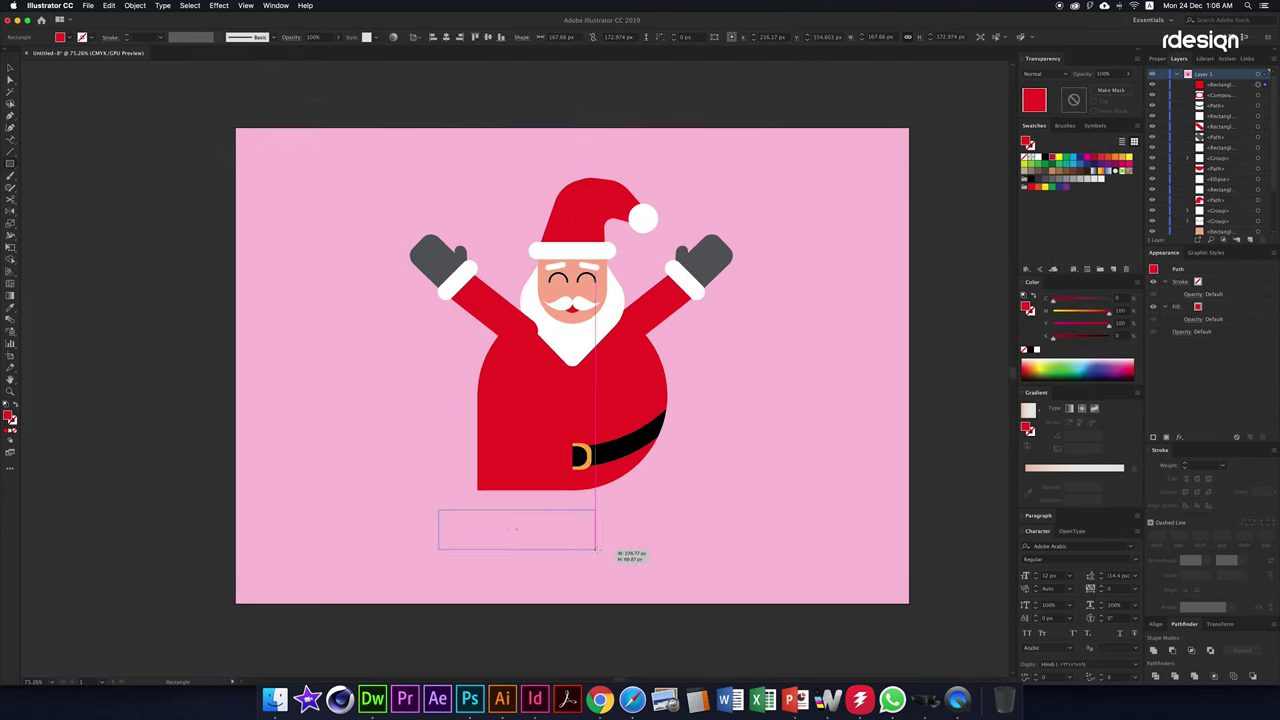
# Draw a white trim bar and tilt it beneath the body
pyautogui.moveTo(596, 548); pyautogui.dragTo(602, 550)
pyautogui.click(436, 270)
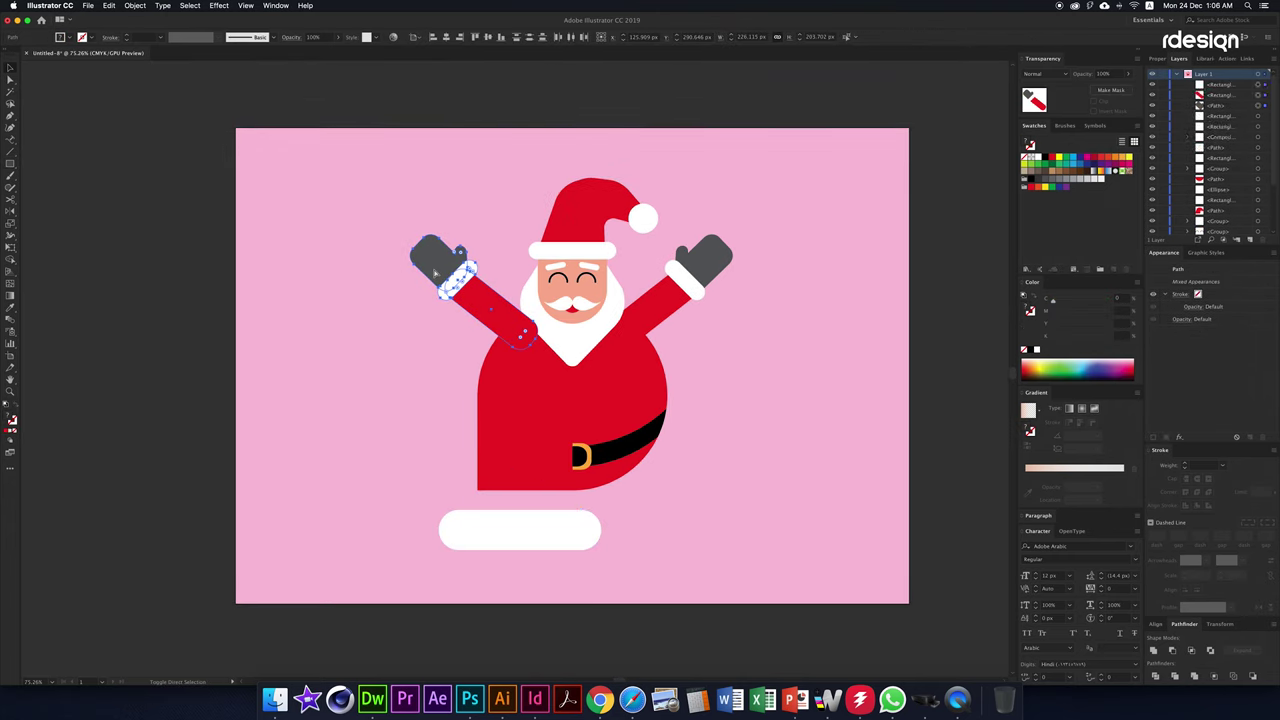
pyautogui.click(560, 531)
pyautogui.moveTo(600, 546)
pyautogui.mouseDown()
pyautogui.moveTo(586, 491)
pyautogui.moveTo(596, 524)
pyautogui.moveTo(600, 514)
pyautogui.mouseUp()
pyautogui.click(520, 488)
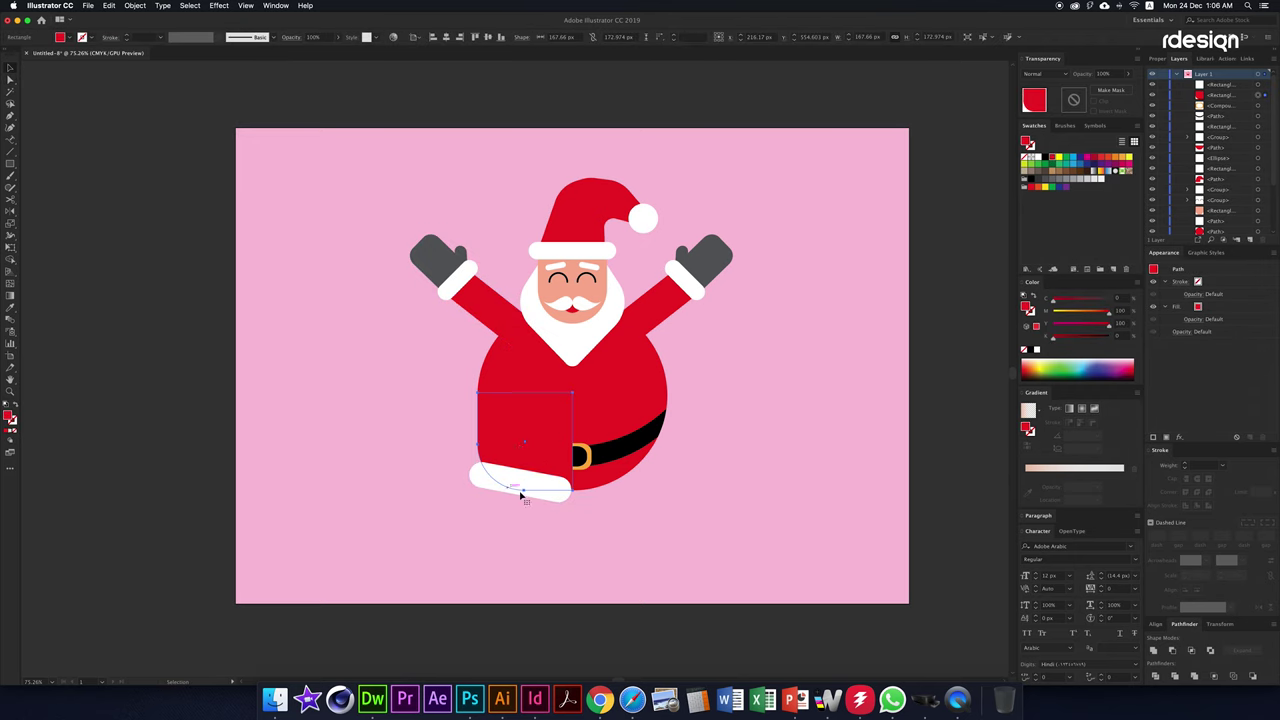
pyautogui.moveTo(520, 495); pyautogui.dragTo(537, 490)
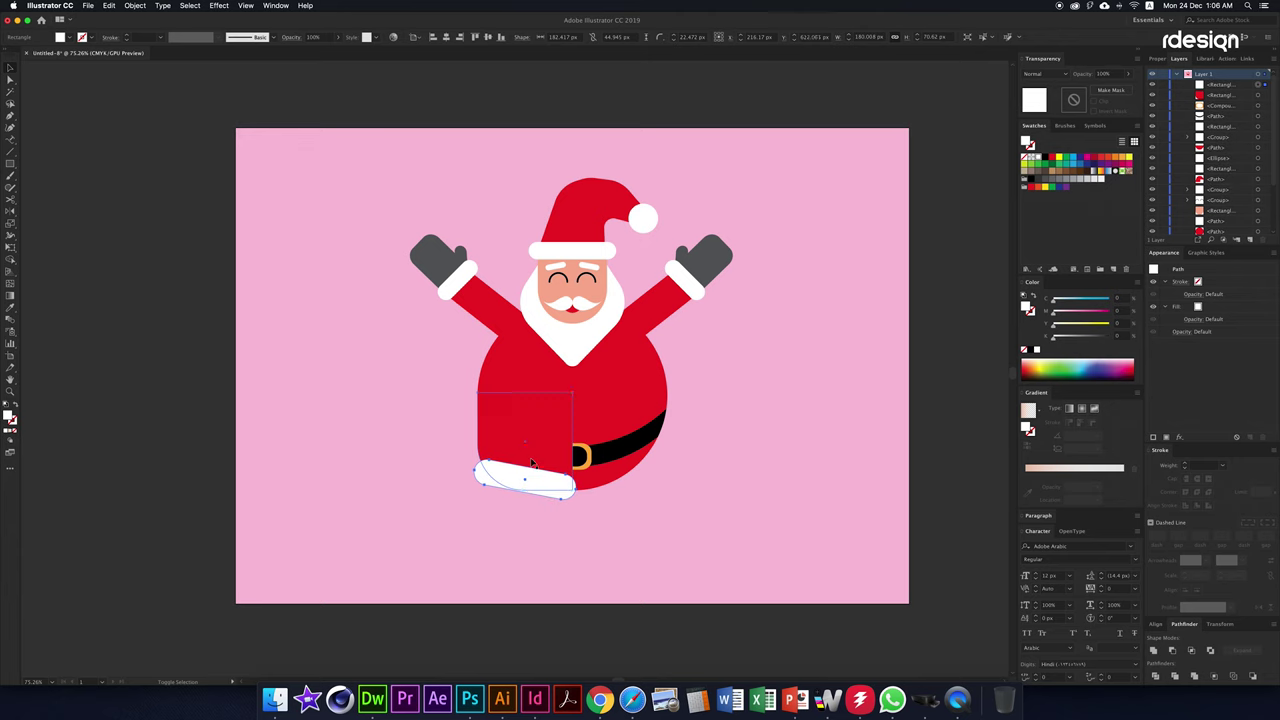
# Rotate the other white trim bar the opposite way to form a V
pyautogui.keyDown('shift'); pyautogui.click(560, 458); pyautogui.keyUp('shift')
pyautogui.click(596, 507)
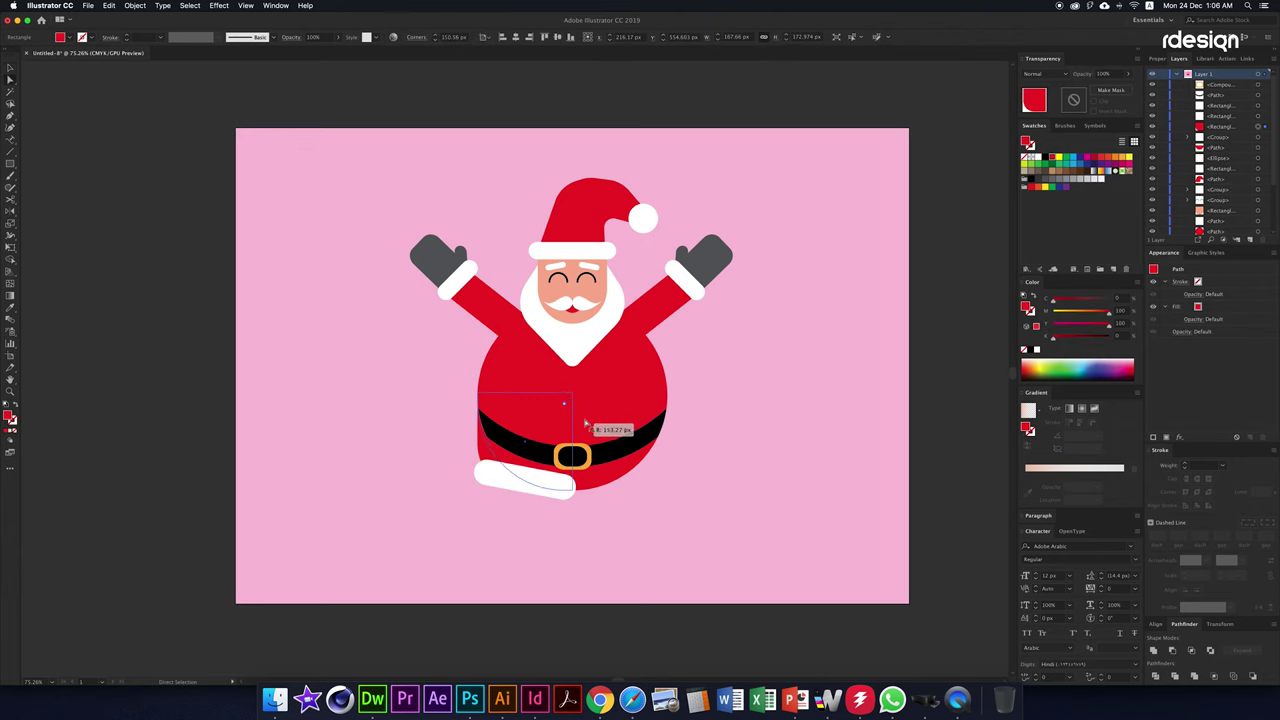
pyautogui.click(516, 485)
pyautogui.press('e')
pyautogui.moveTo(586, 534)
pyautogui.mouseDown()
pyautogui.moveTo(578, 512)
pyautogui.moveTo(686, 520)
pyautogui.mouseUp()
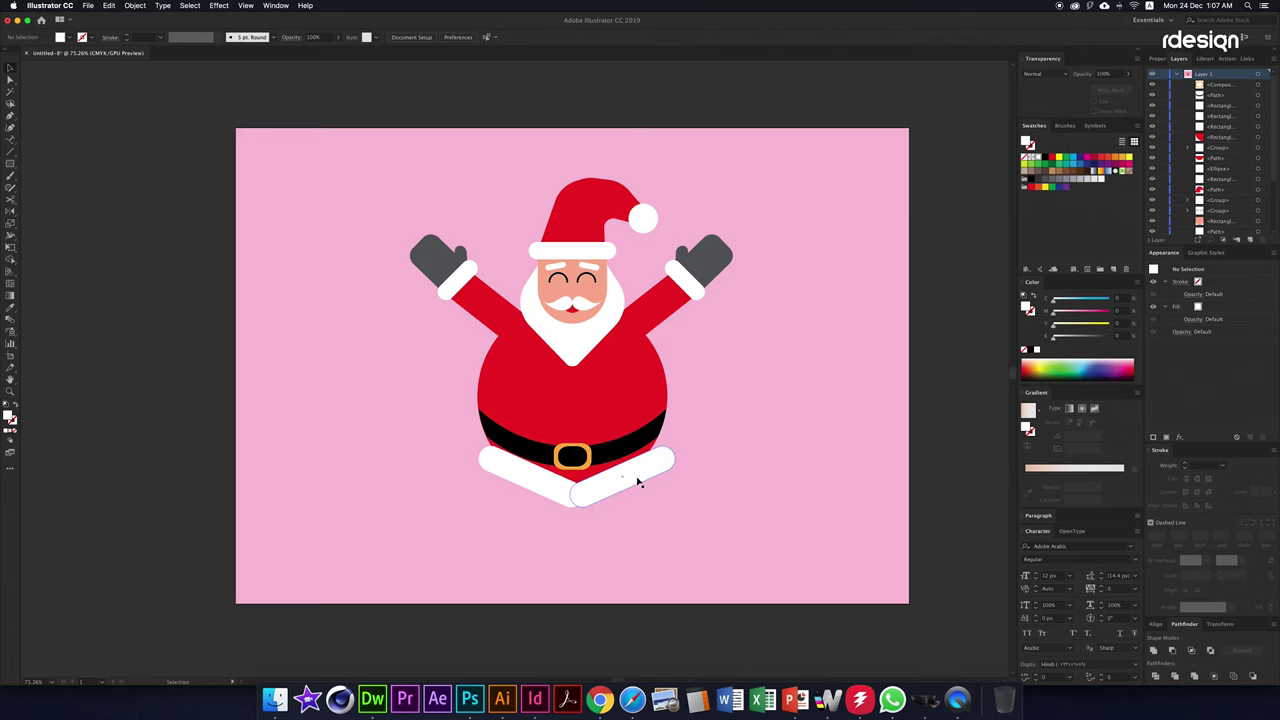
# Draw a red leg under the body and build an L-shaped boot with Shape Builder
pyautogui.moveTo(745, 352); pyautogui.dragTo(824, 459)
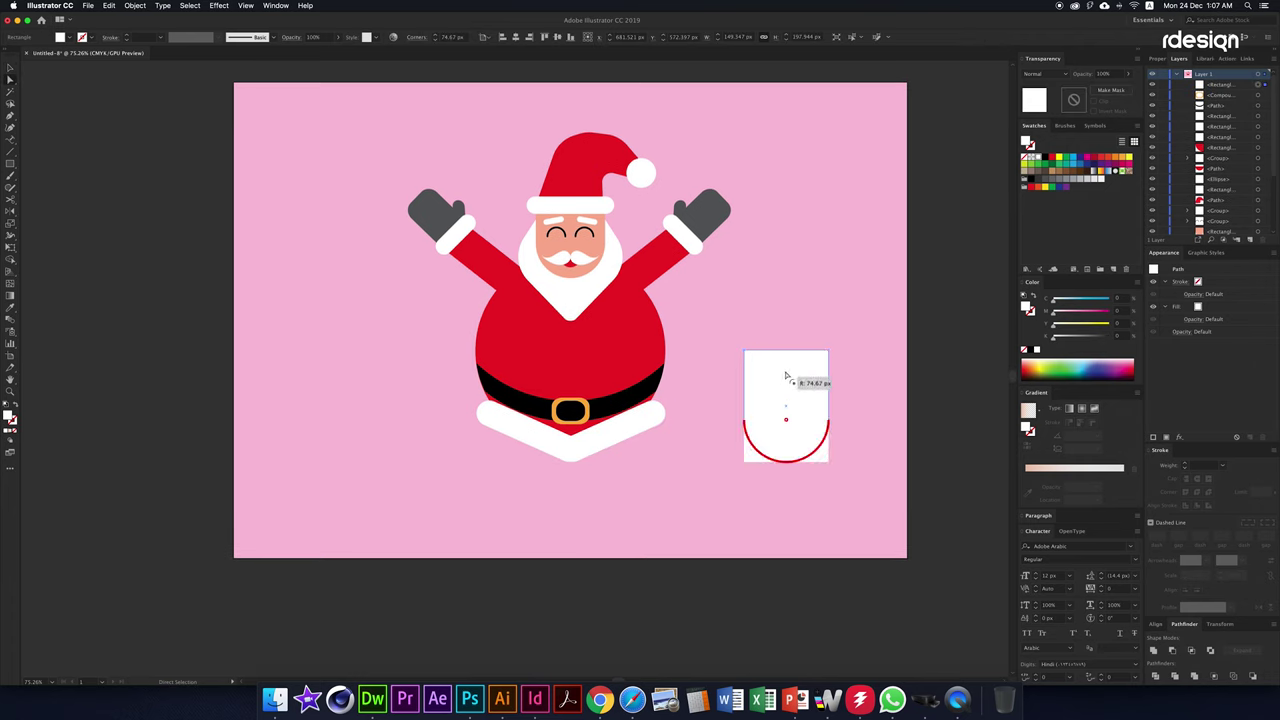
pyautogui.press('e')
pyautogui.moveTo(786, 376); pyautogui.dragTo(626, 490)
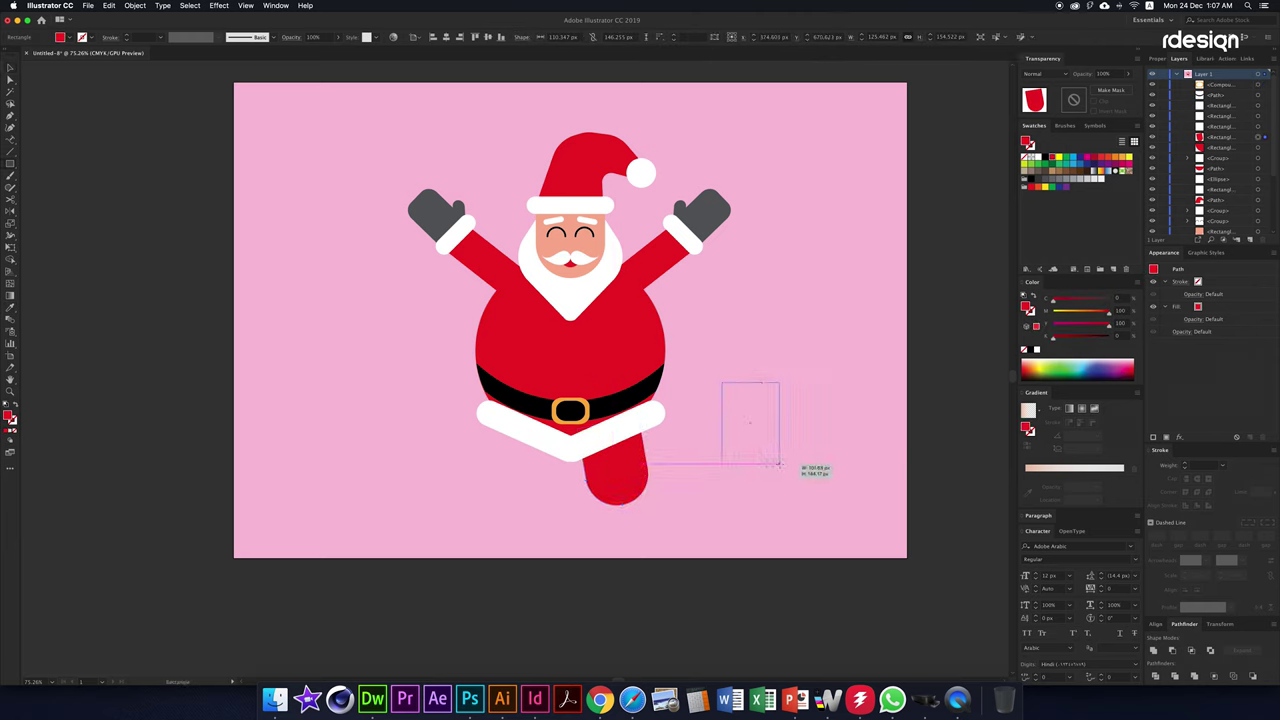
pyautogui.moveTo(722, 382)
pyautogui.mouseDown()
pyautogui.moveTo(778, 460)
pyautogui.moveTo(814, 463)
pyautogui.mouseUp()
pyautogui.hotkey('shift', 'm')
pyautogui.moveTo(750, 430)
pyautogui.mouseDown()
pyautogui.moveTo(789, 452)
pyautogui.moveTo(745, 455)
pyautogui.moveTo(637, 544)
pyautogui.moveTo(667, 543)
pyautogui.mouseUp()
pyautogui.press('v')
pyautogui.press('e')
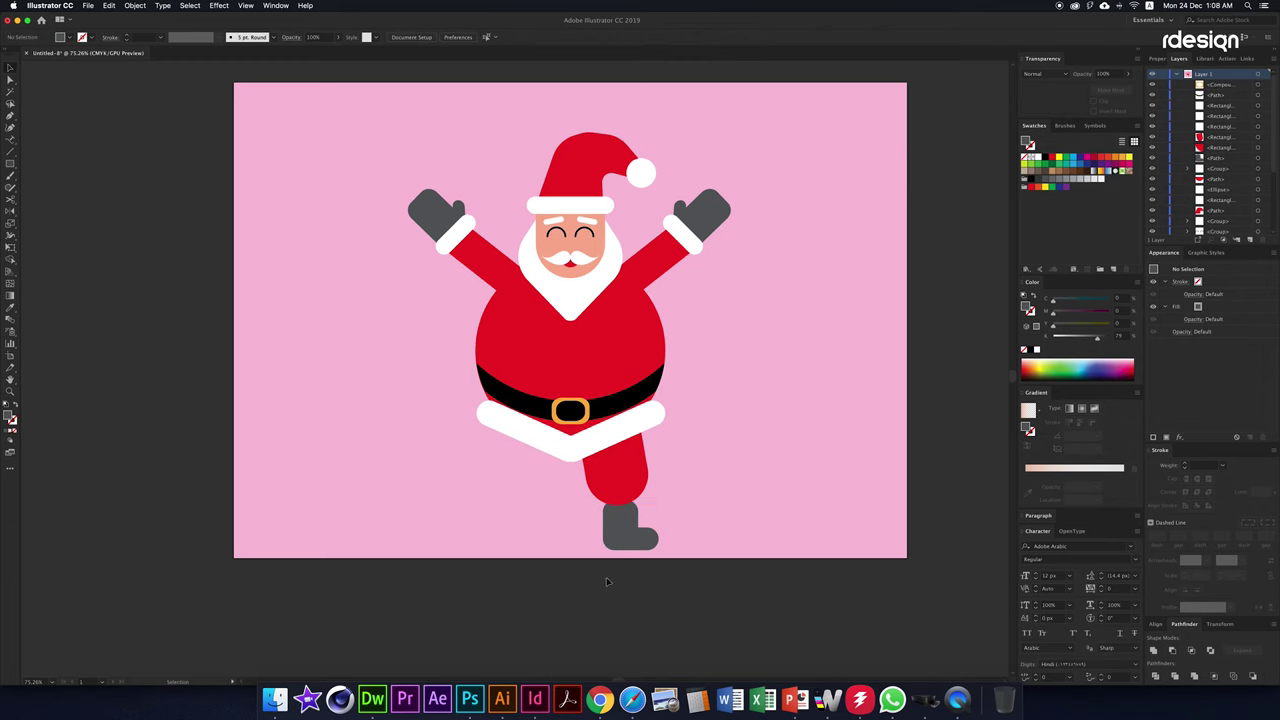
# Bring the leg in front of the boot and reflect a copy as the left leg
pyautogui.click(615, 470)
pyautogui.hotkey('ctrl', 'shift', ']')
pyautogui.click(737, 489)
pyautogui.press('o')
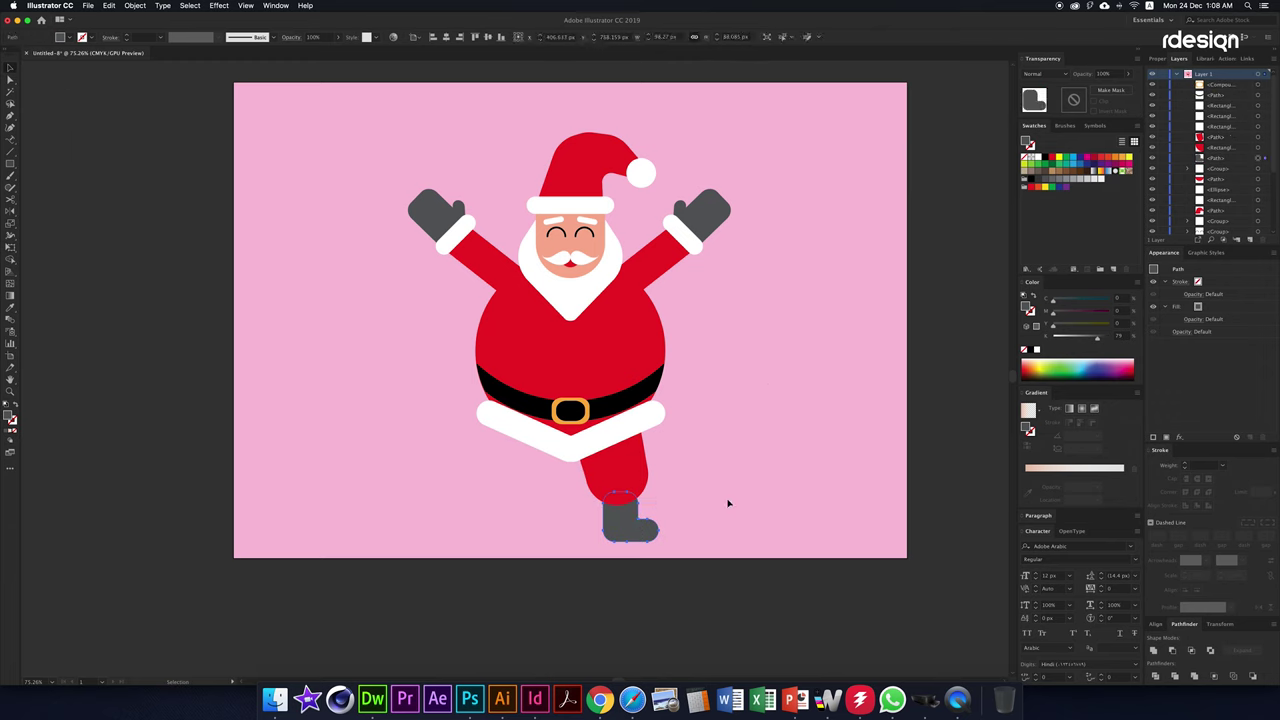
pyautogui.moveTo(729, 503); pyautogui.dragTo(540, 476)
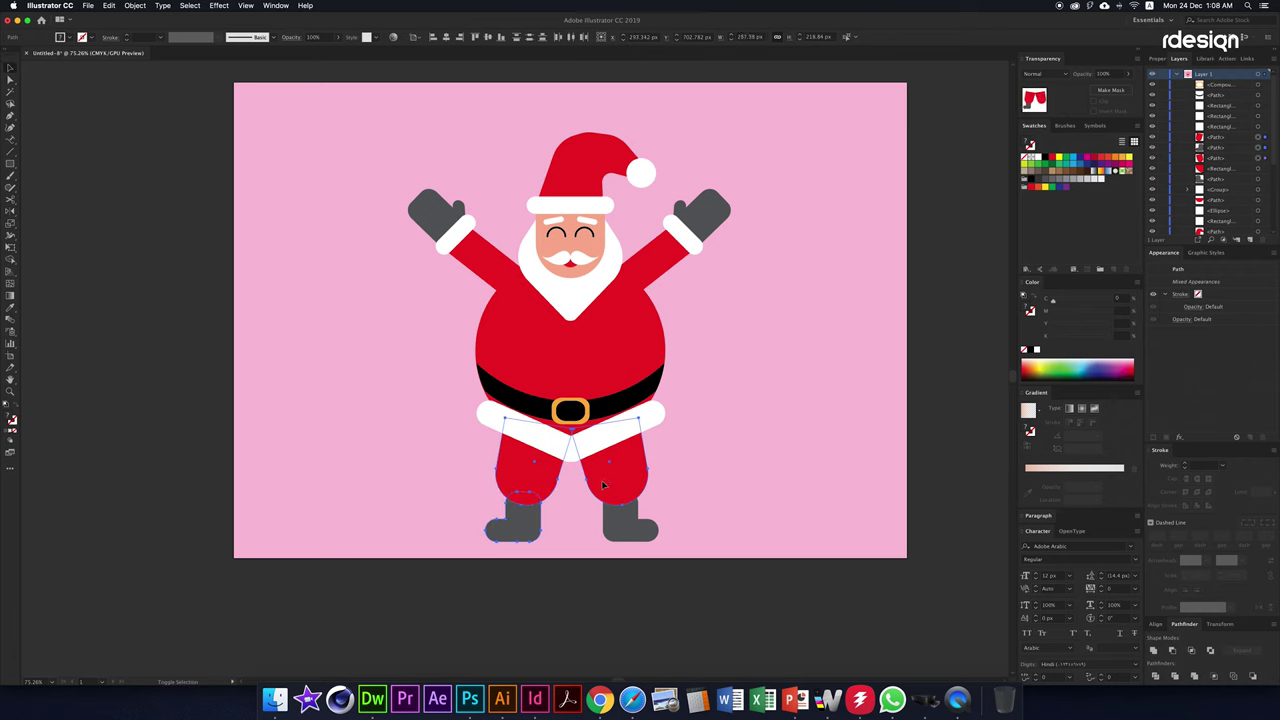
pyautogui.hotkey('ctrl', '-')
pyautogui.click(566, 420)
# Scale the whole Santa artwork down slightly and adjust the red body's size
pyautogui.hotkey('ctrl', 'a')
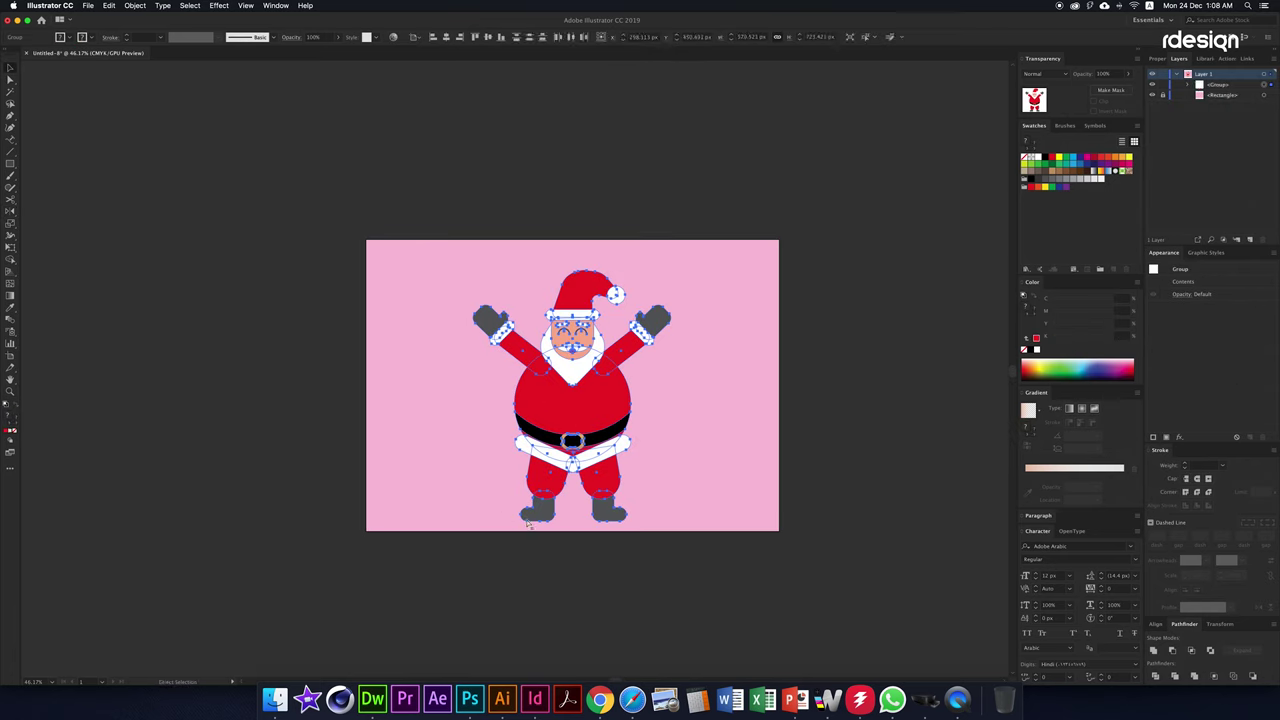
pyautogui.moveTo(686, 286); pyautogui.dragTo(637, 294)
pyautogui.hotkey('ctrl', 'g')
pyautogui.hotkey('ctrl', '+')
pyautogui.hotkey('ctrl', 'shift', 'g')
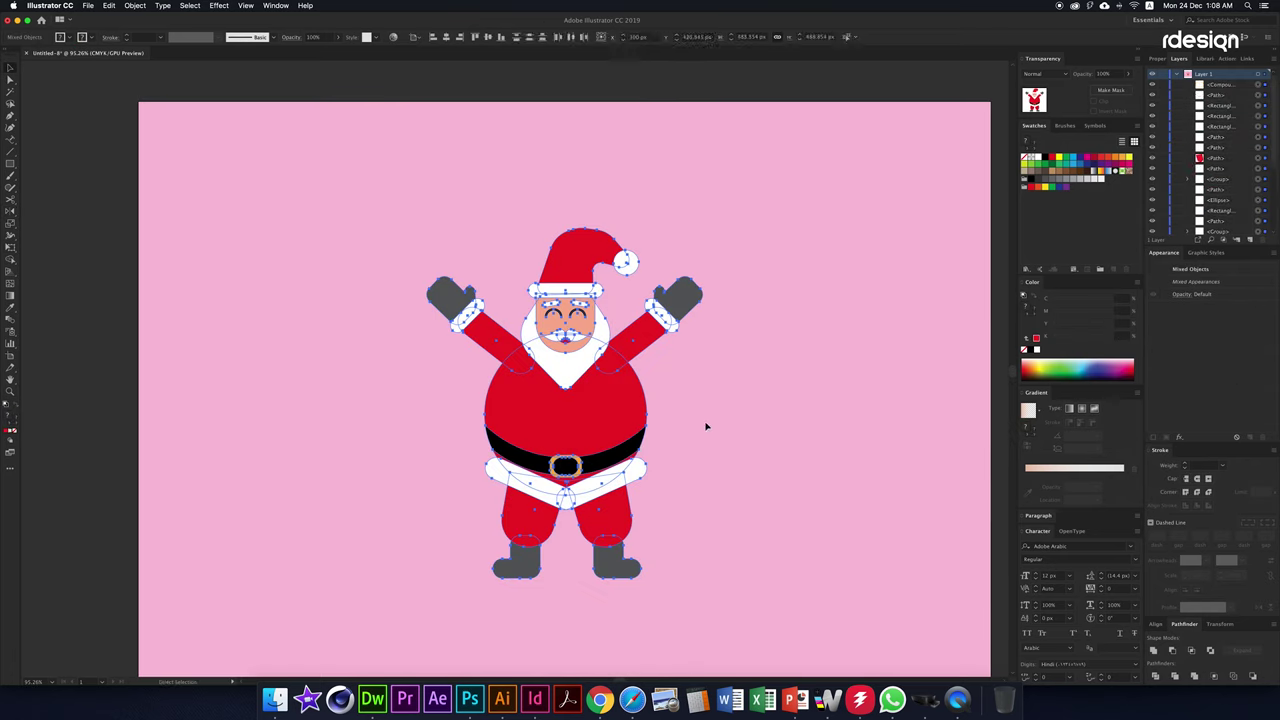
pyautogui.click(619, 386)
pyautogui.moveTo(640, 412); pyautogui.dragTo(642, 412)
pyautogui.click(686, 414)
pyautogui.hotkey('ctrl', '-')
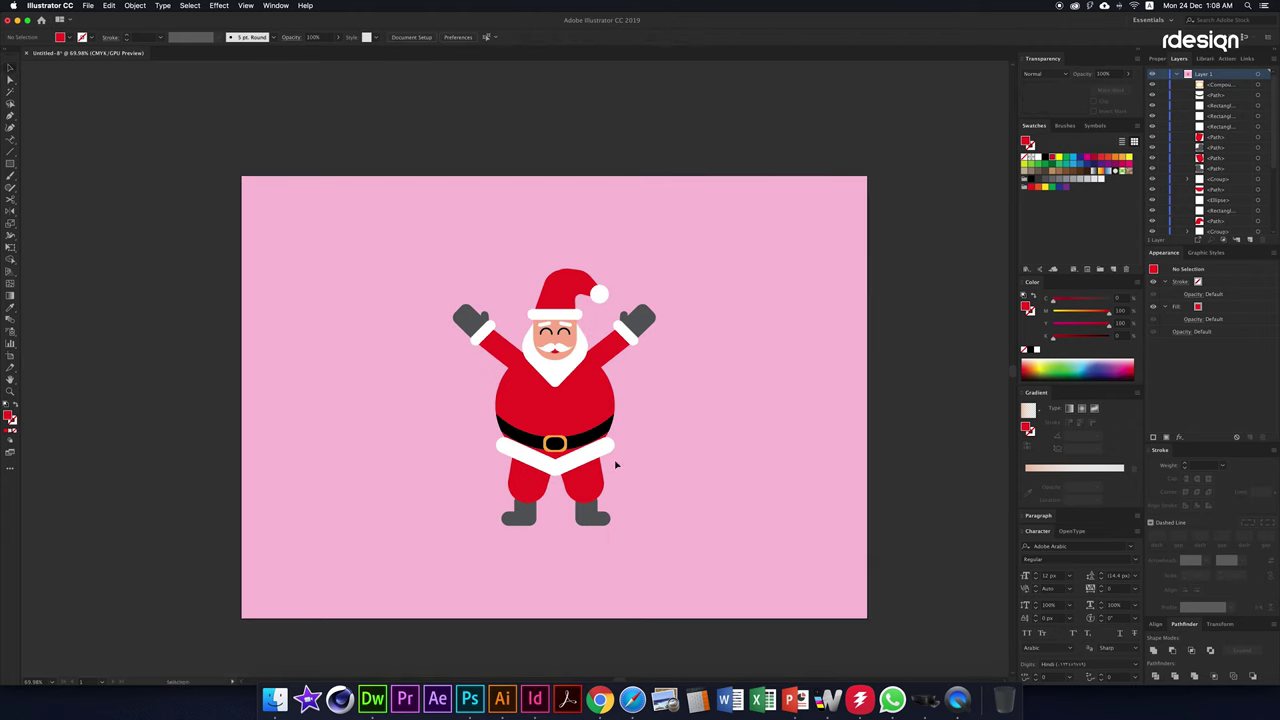
# Draw a translucent shadow ellipse under Santa's feet, behind the boots
pyautogui.moveTo(449, 511); pyautogui.dragTo(655, 540)
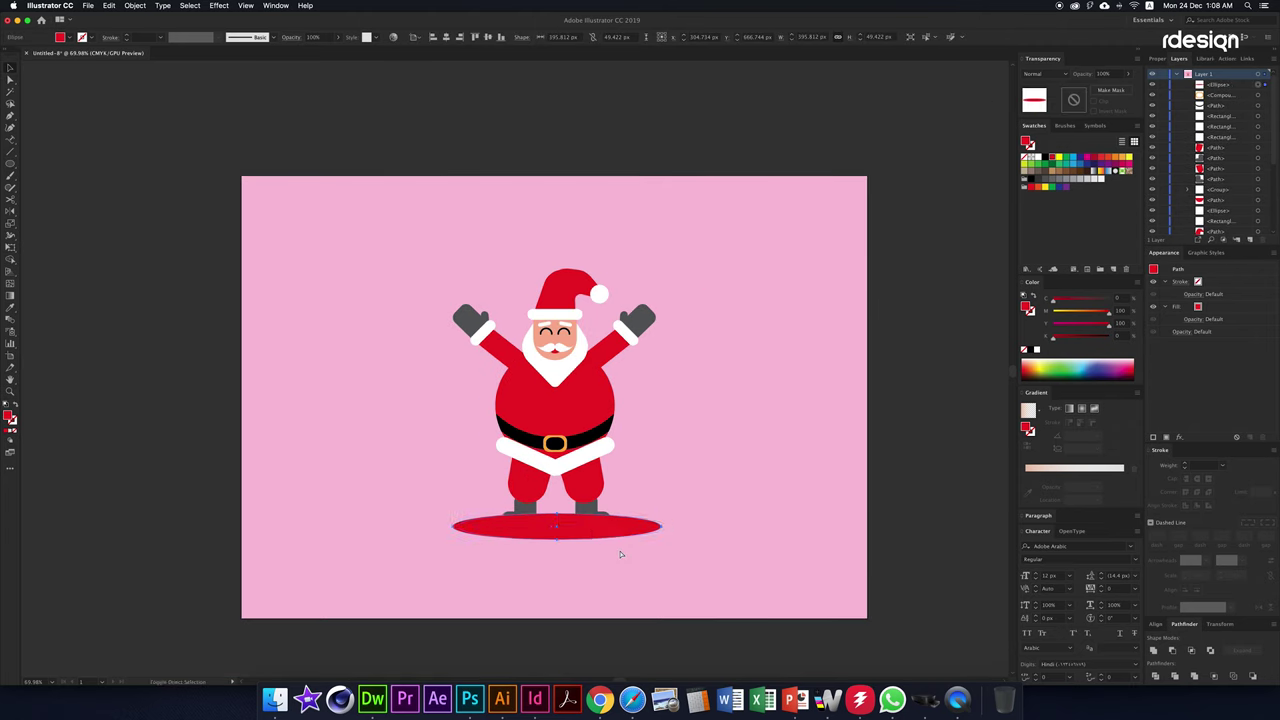
pyautogui.press('i')
pyautogui.click(711, 477)
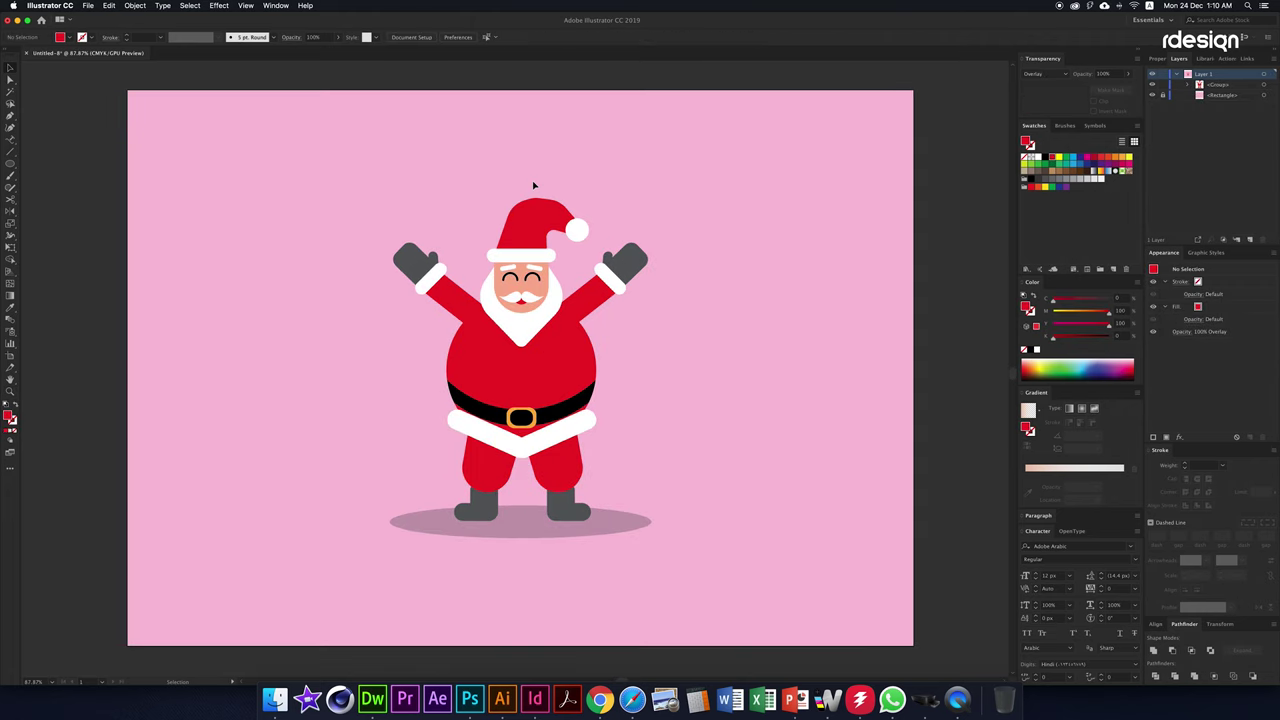
# Draw a vertical line down Santa's centre and Divide all the artwork along it
pyautogui.moveTo(521, 177); pyautogui.dragTo(521, 560)
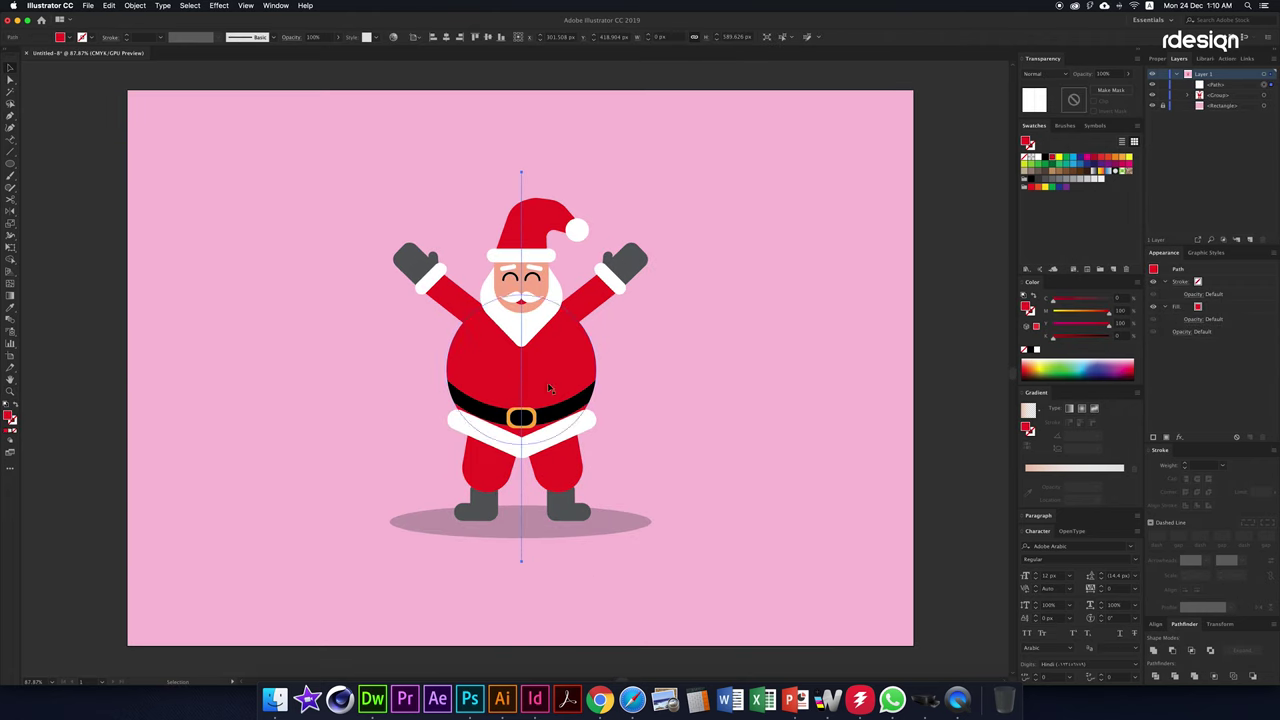
pyautogui.press('super+a')
pyautogui.click(1155, 677)
pyautogui.click(531, 560)
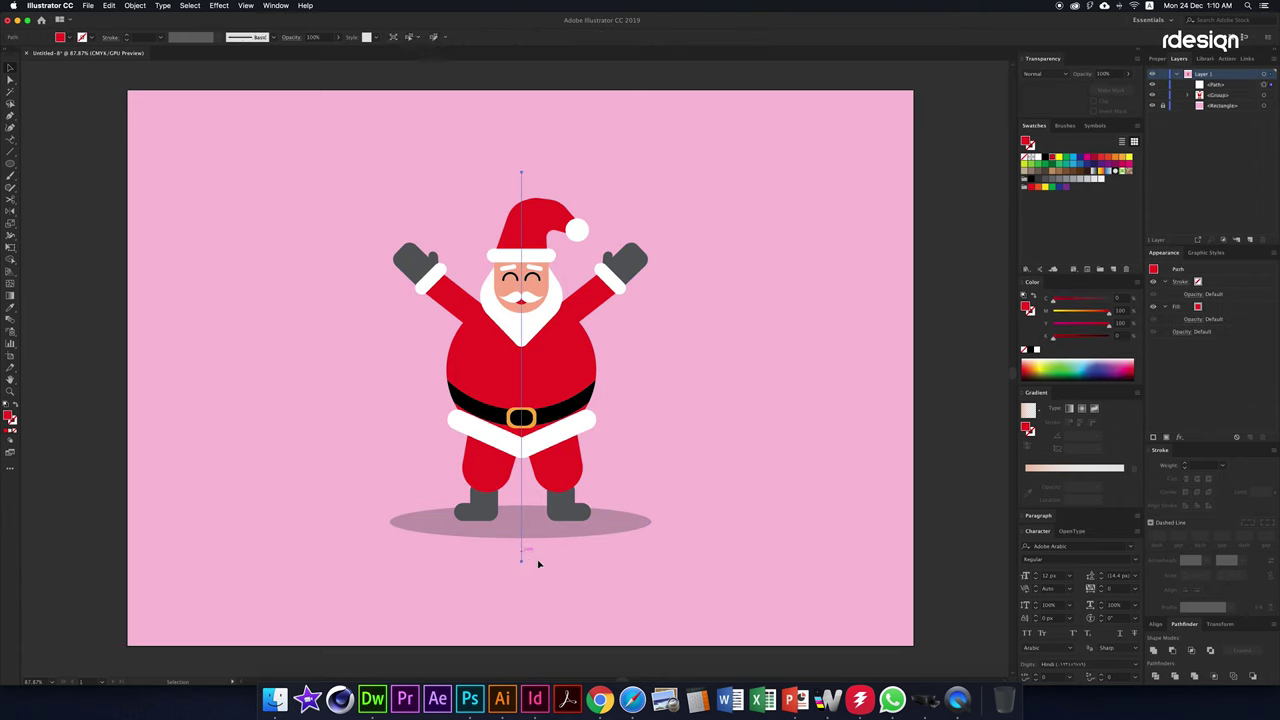
pyautogui.scroll(-2, 537, 540)
pyautogui.scroll(2, 630, 475)
pyautogui.scroll(-2, 683, 424)
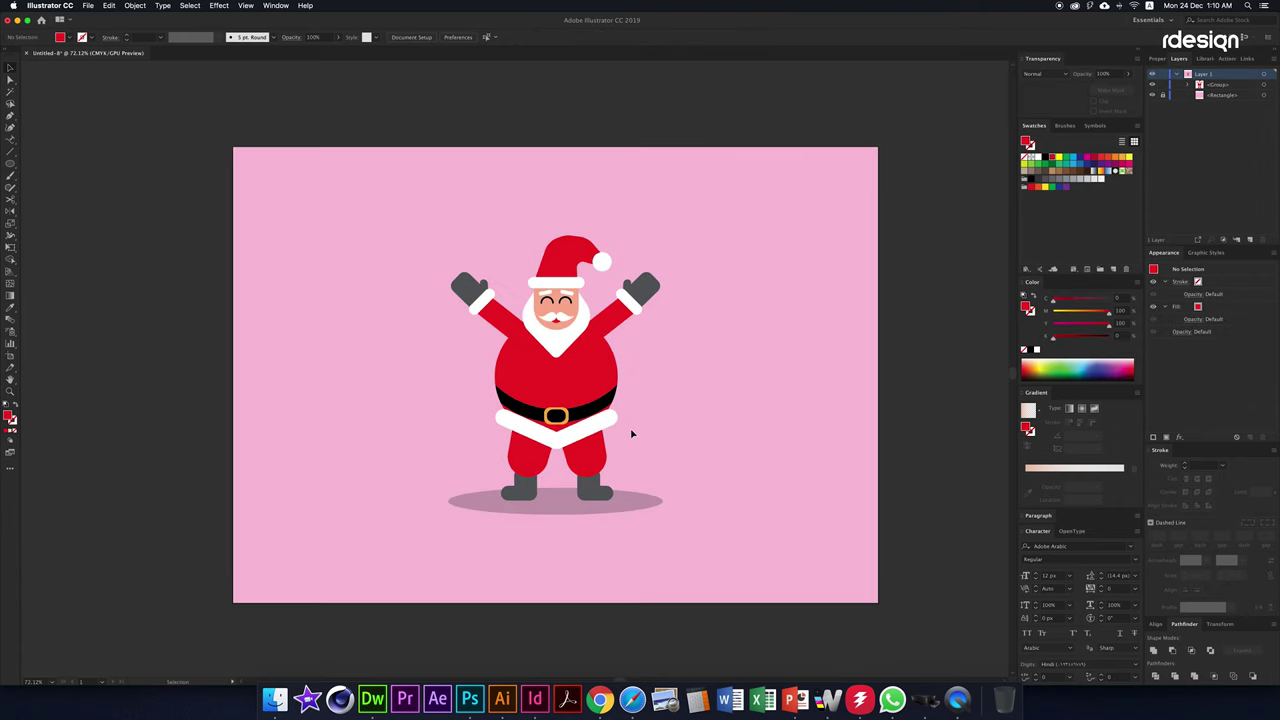
# Restack the red body and merge it with the arms and legs into one shape
pyautogui.click(590, 398)
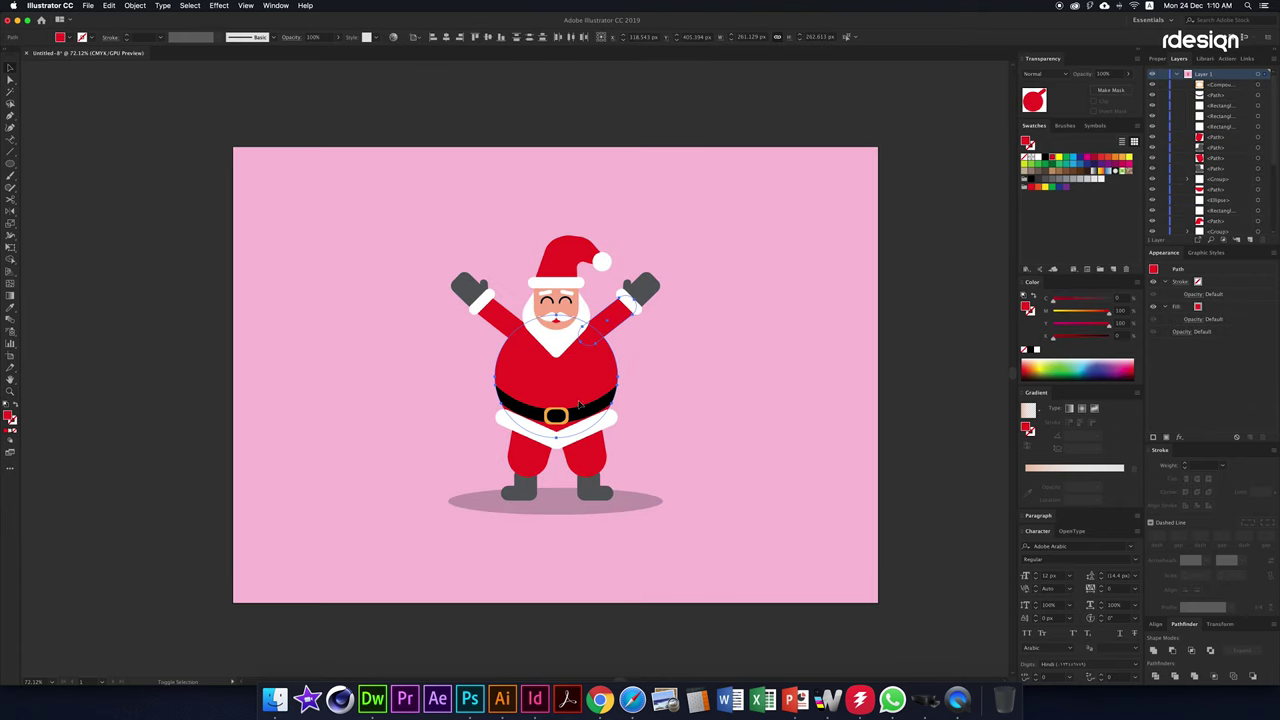
pyautogui.press('super+shift+bracketright')
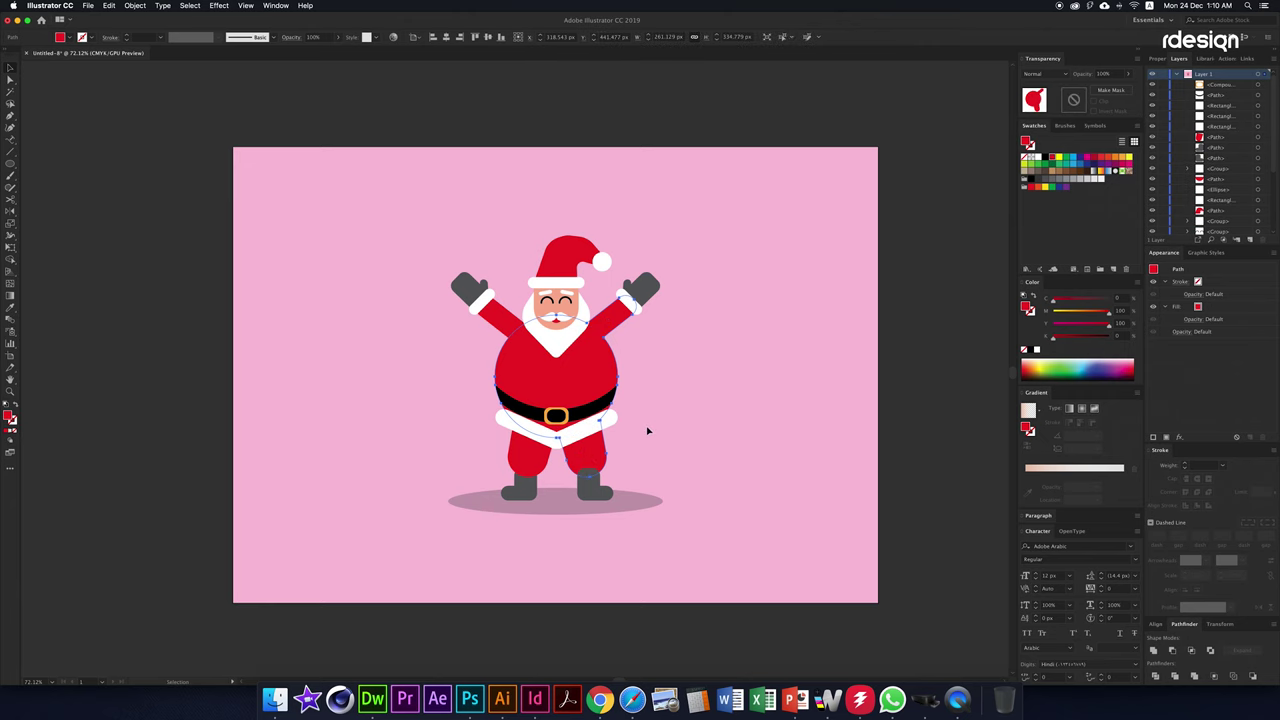
pyautogui.keyDown('shift'); pyautogui.click(590, 455); pyautogui.keyUp('shift')
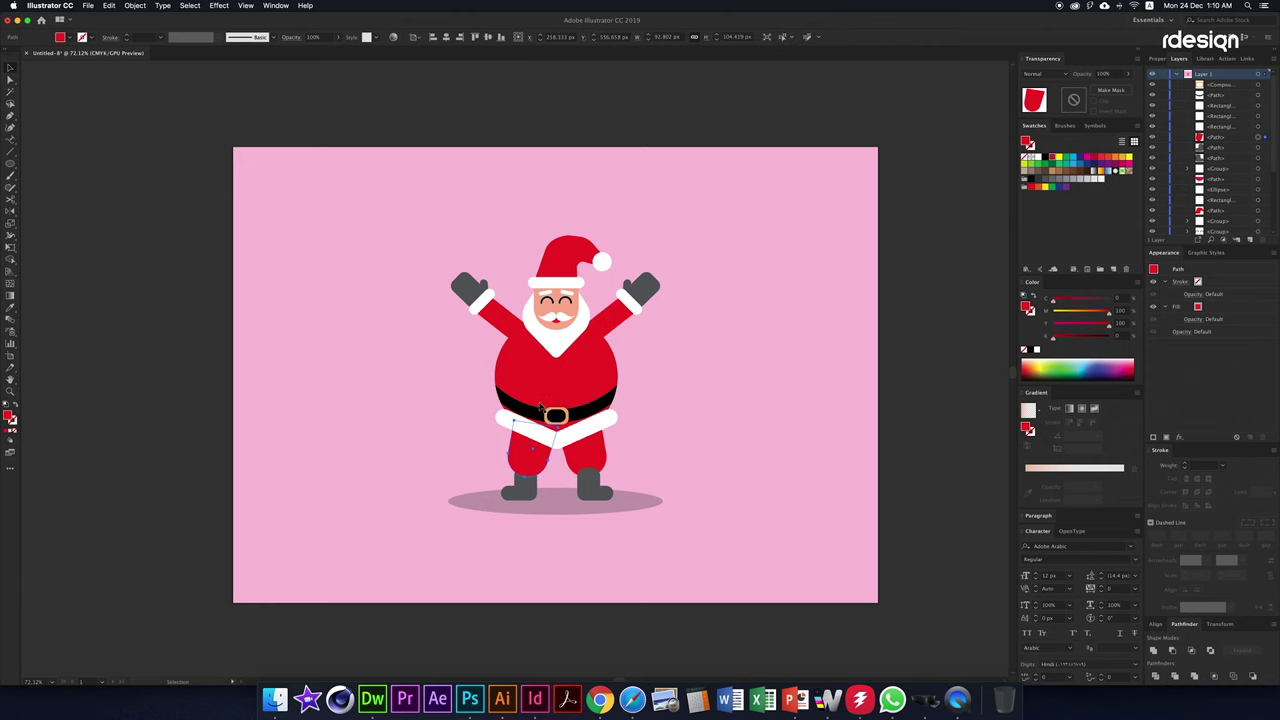
pyautogui.click(1152, 650)
pyautogui.press('super+shift+a')
# Shade the right half of Santa's body a darker red
pyautogui.click(575, 313)
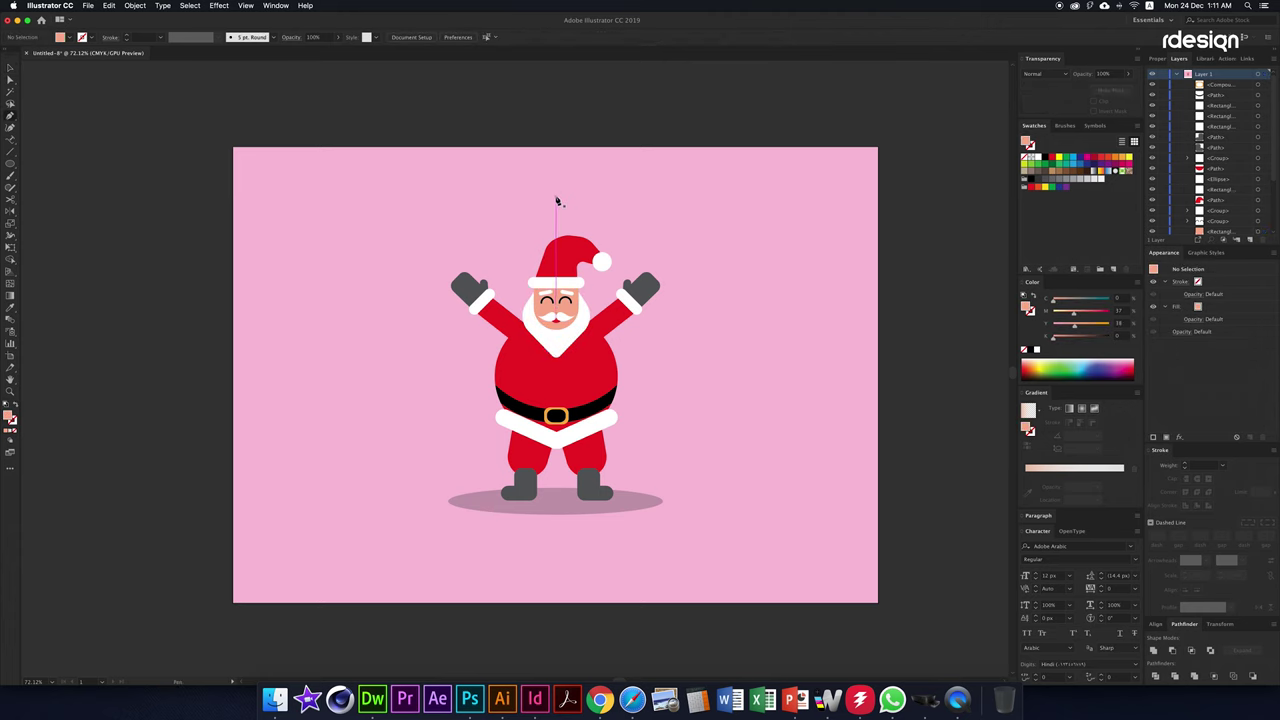
pyautogui.click(571, 382)
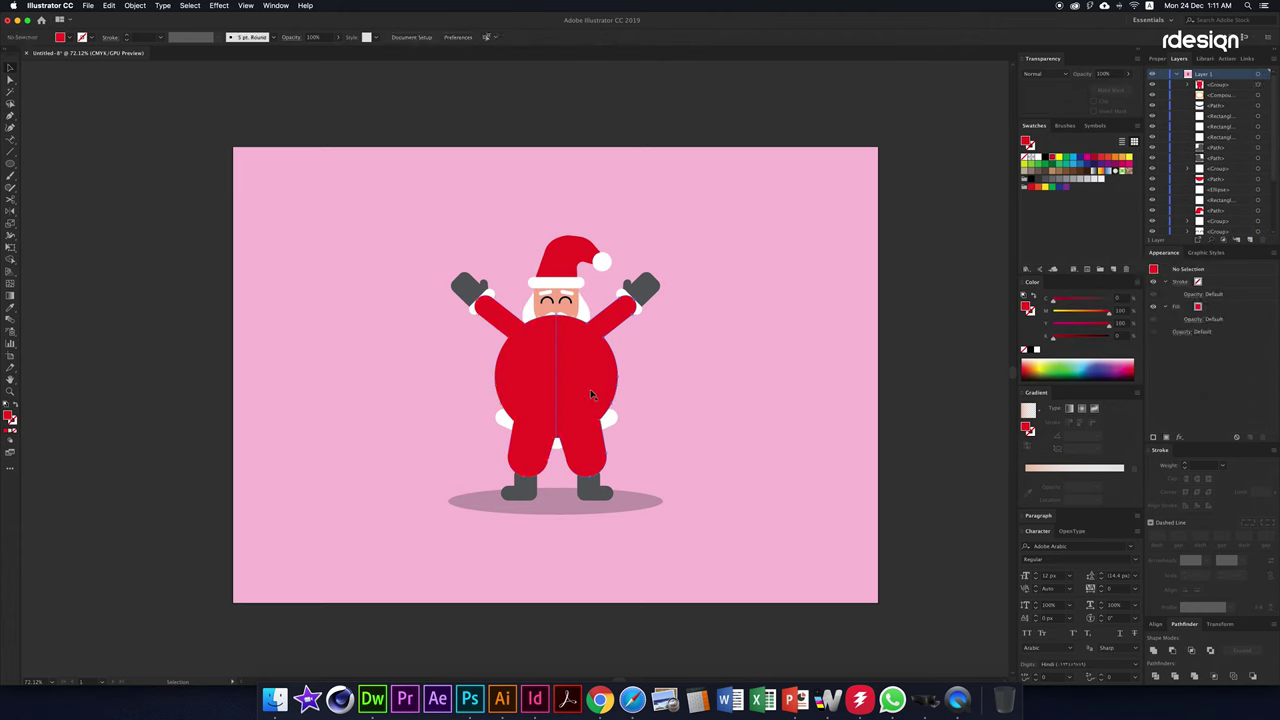
pyautogui.click(571, 382)
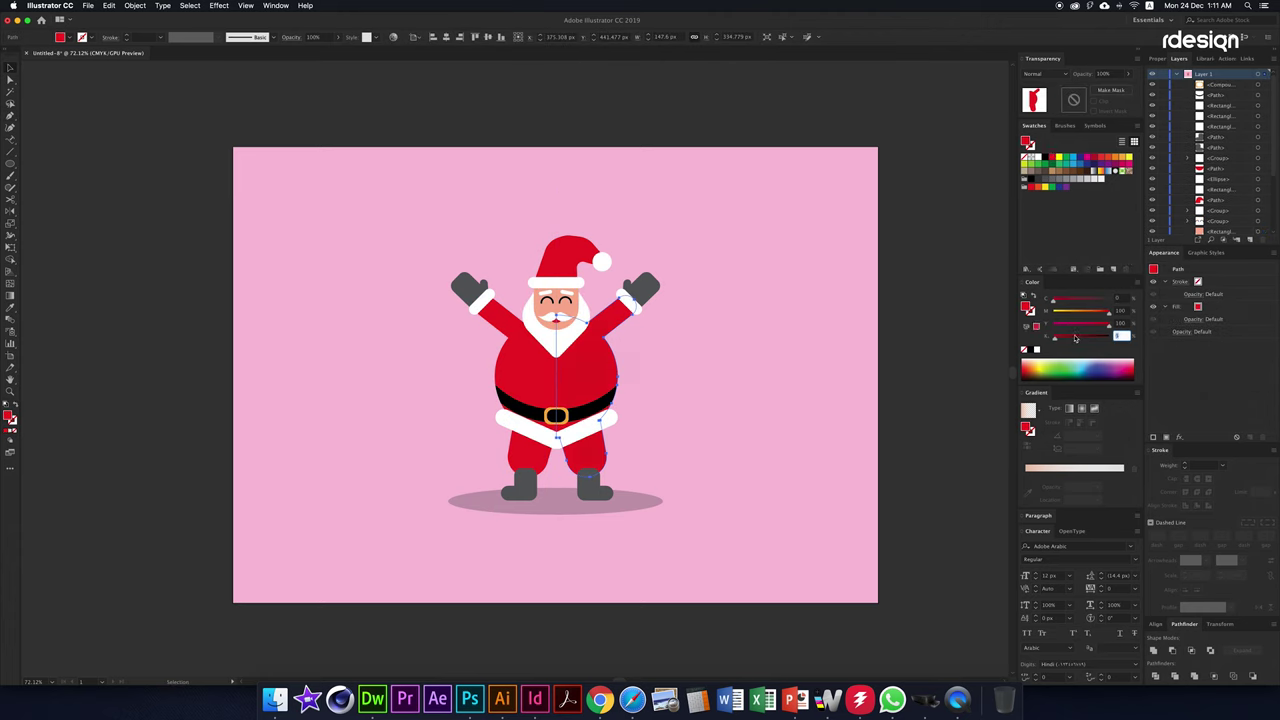
pyautogui.click(640, 414)
pyautogui.press('super+0')
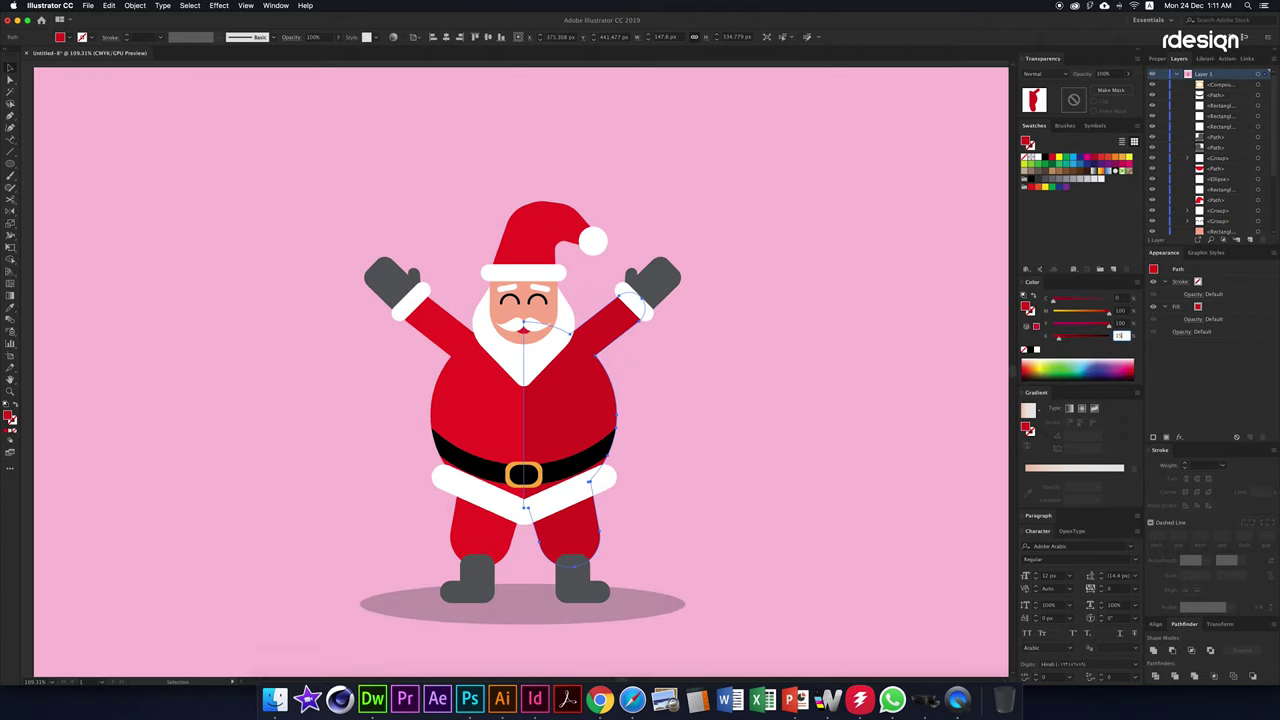
# Split the face, beard and hat band down the centre, keeping facial features in front
pyautogui.click(539, 362)
pyautogui.click(525, 433)
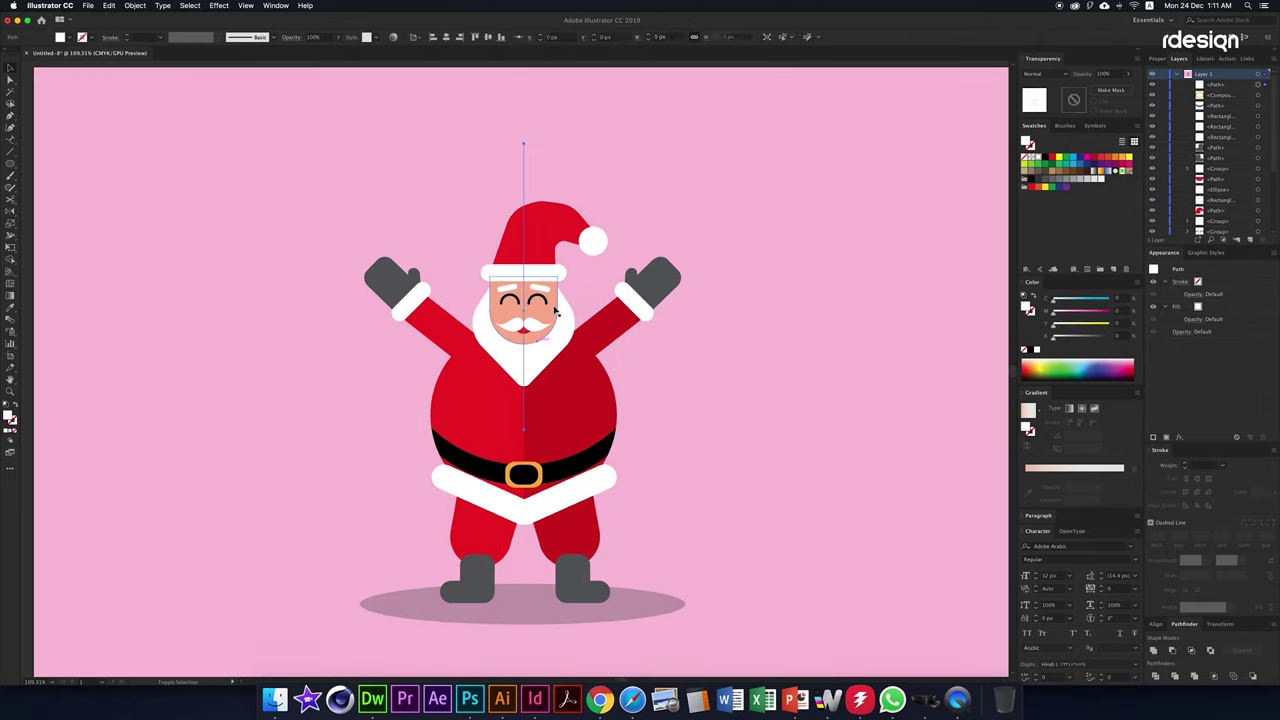
pyautogui.rightClick(528, 330)
pyautogui.hotkey('ctrl', '[')
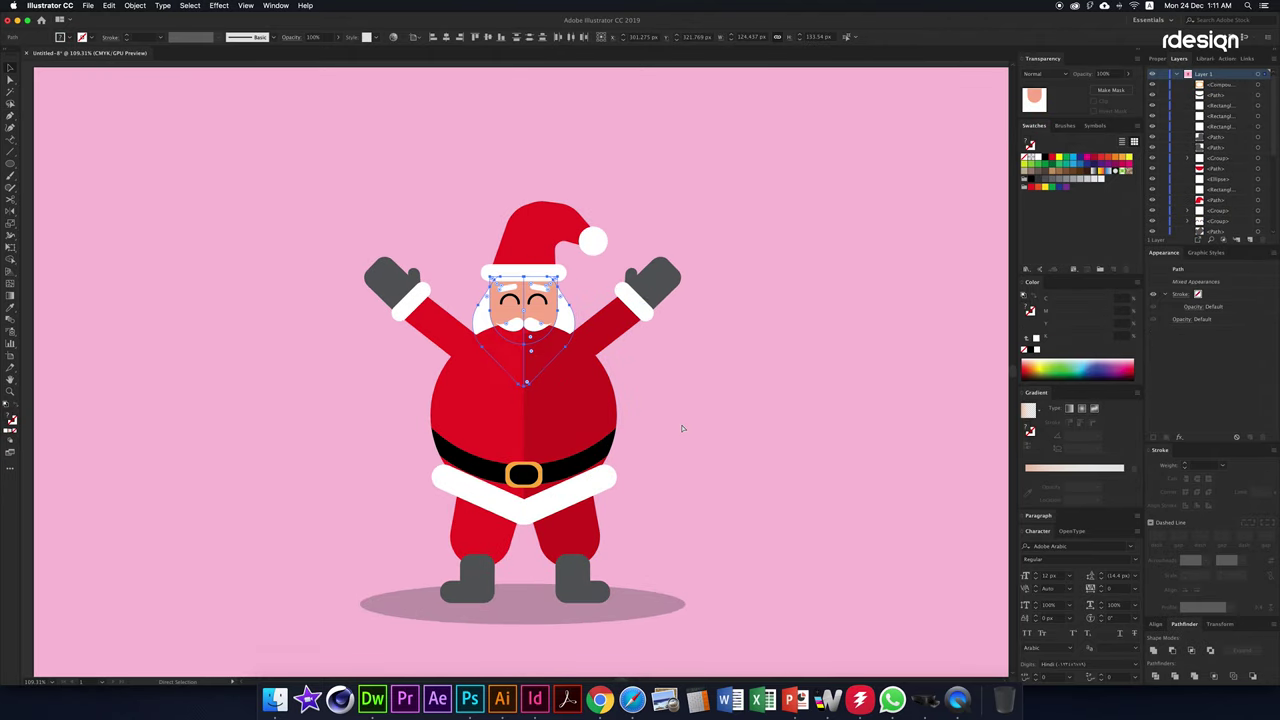
pyautogui.click(682, 428)
pyautogui.click(541, 313)
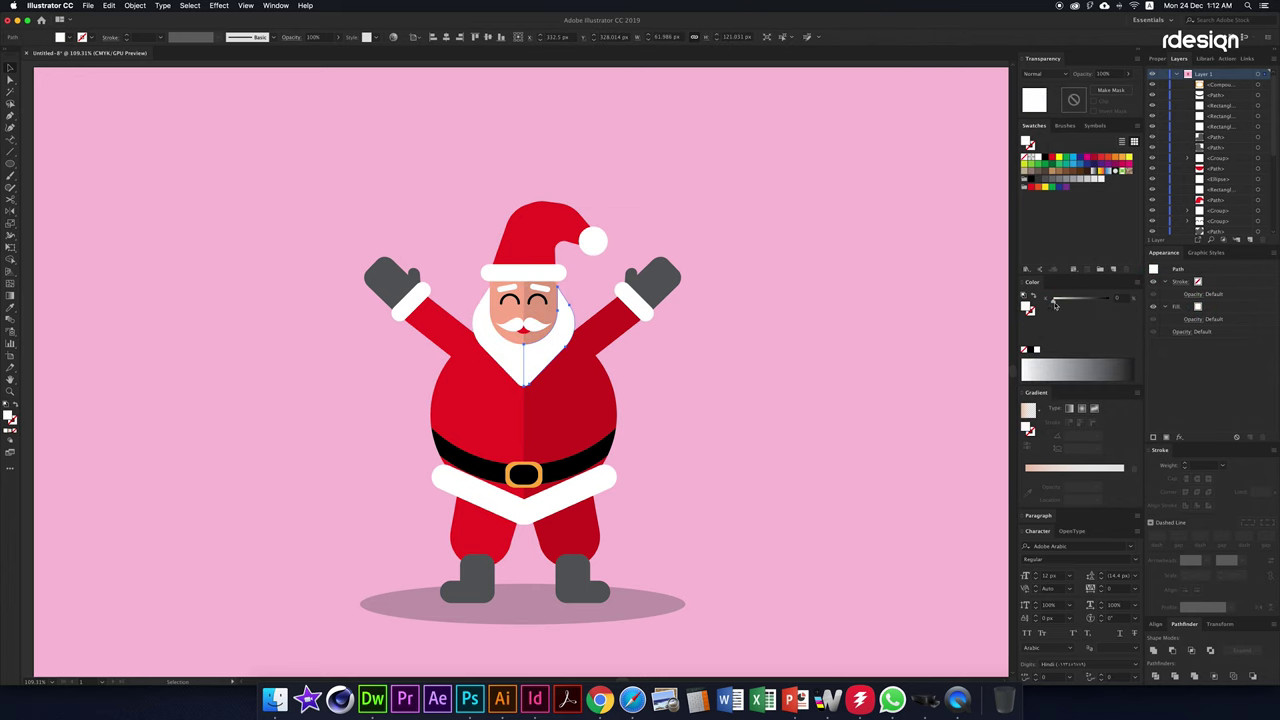
pyautogui.click(546, 297)
pyautogui.moveTo(531, 232); pyautogui.dragTo(531, 305)
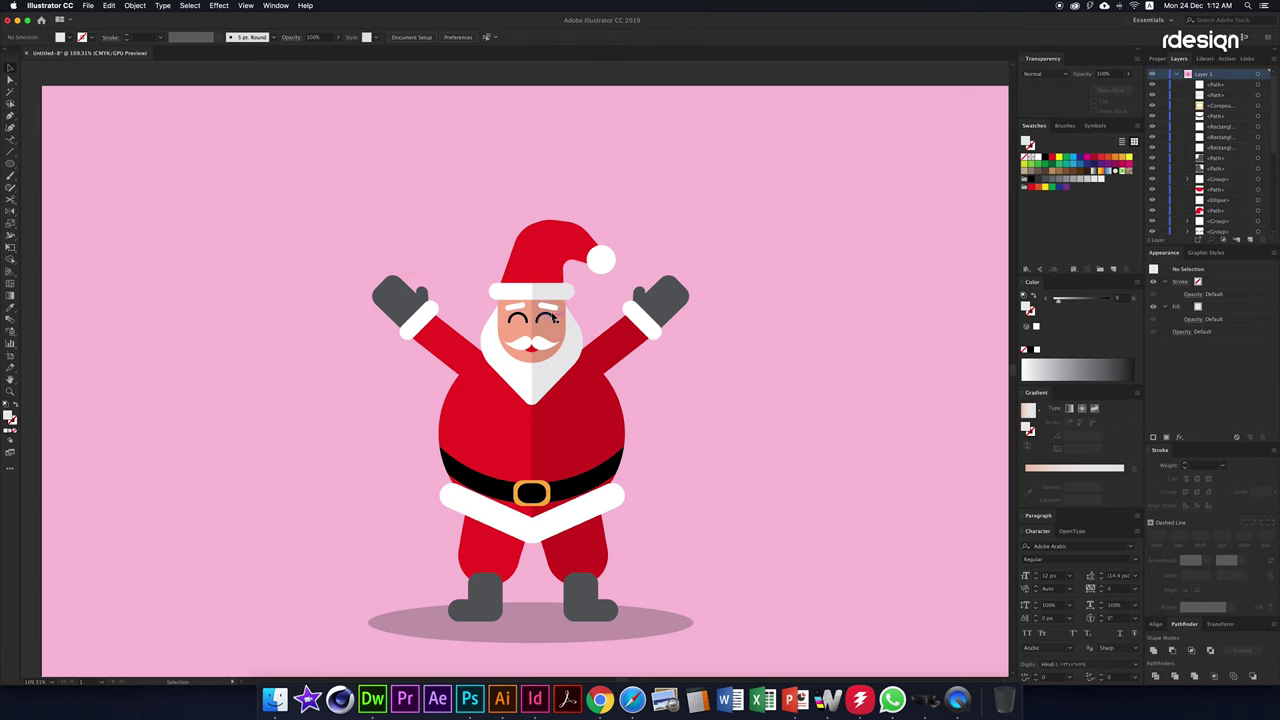
# Bring the moustache in front of the mouth
pyautogui.click(660, 400)
pyautogui.scroll(5, 547, 349)
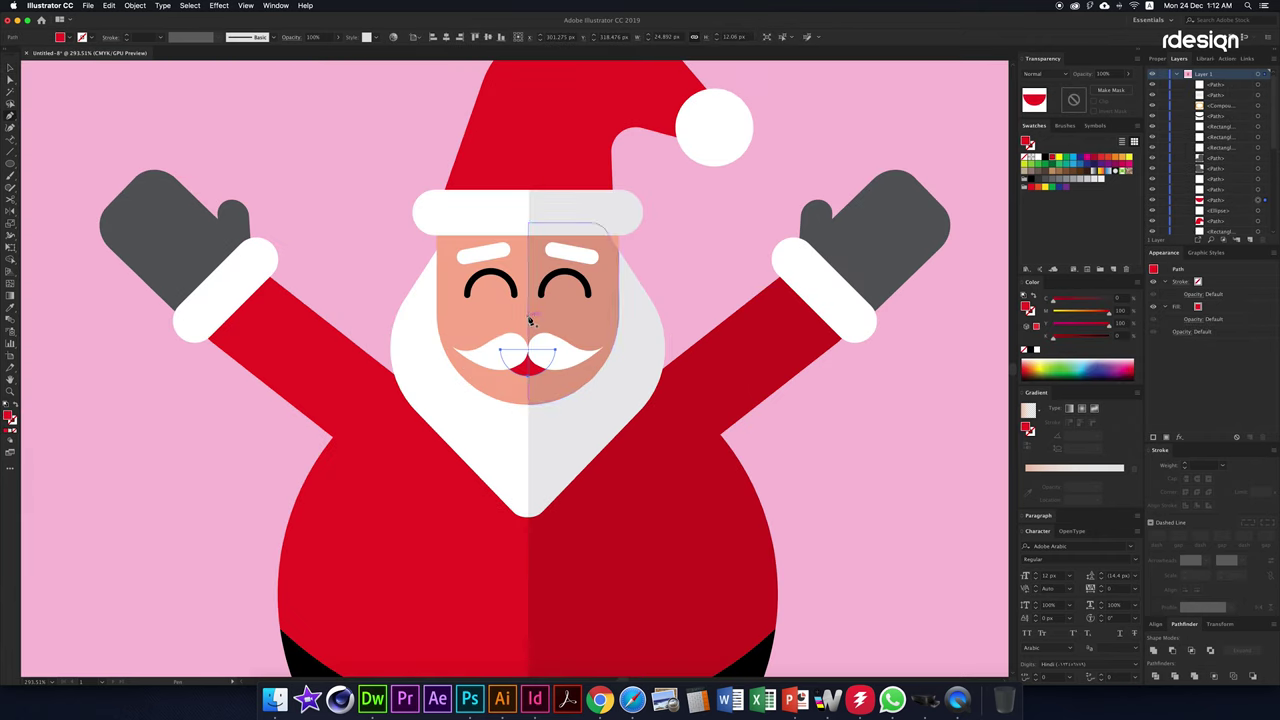
pyautogui.click(511, 395)
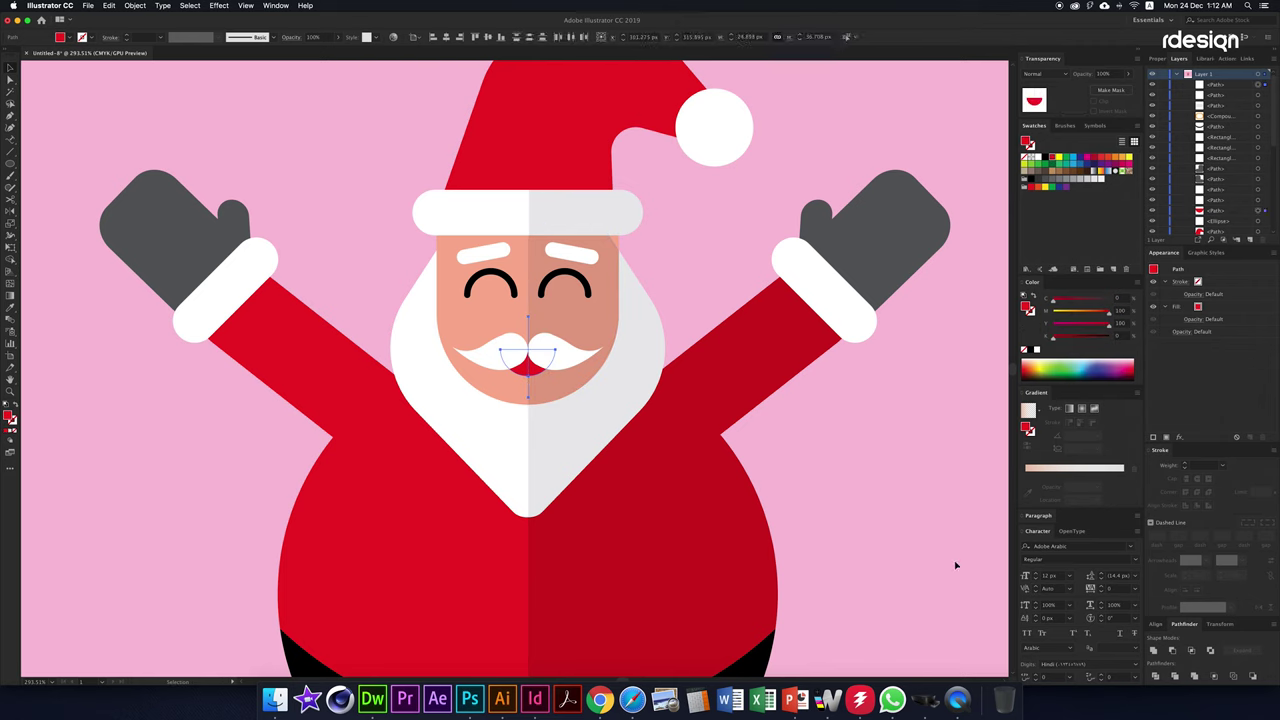
pyautogui.rightClick(528, 371)
pyautogui.click(493, 347)
pyautogui.hotkey('ctrl', 'shift', ']')
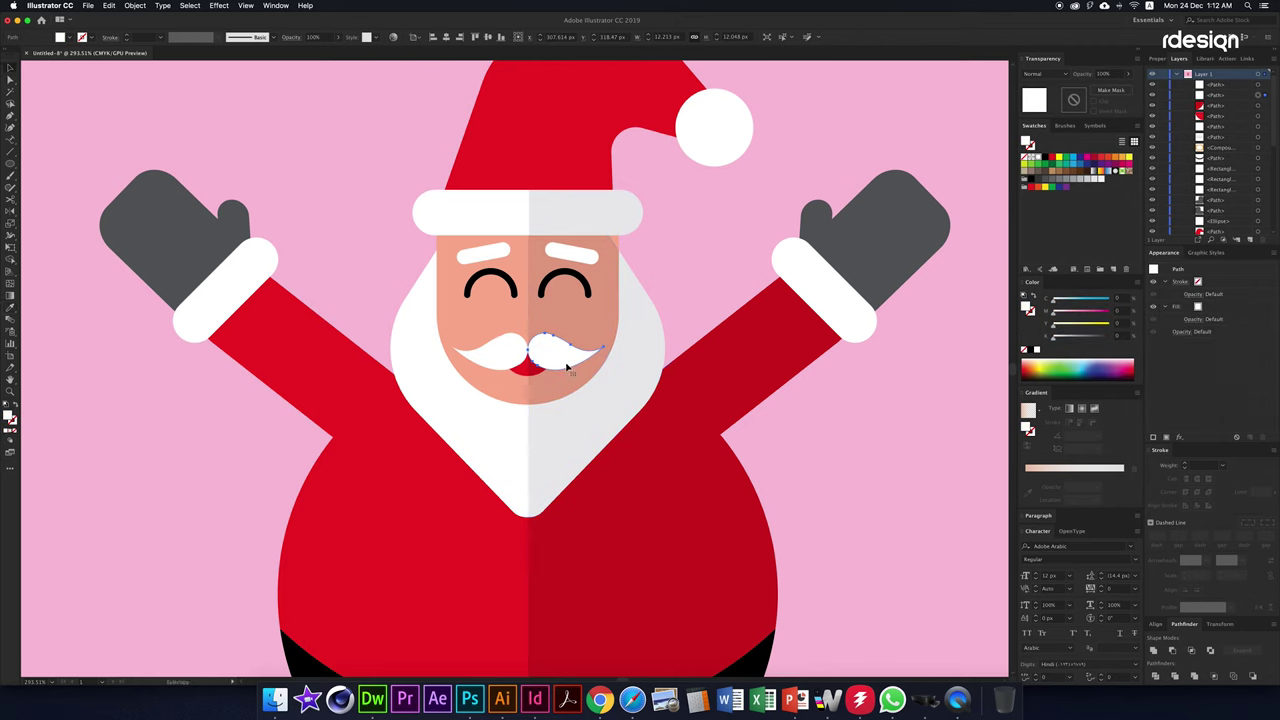
# Select the right eyebrow, right glove and hat pom-pom
pyautogui.keyDown('shift'); pyautogui.click(570, 254); pyautogui.keyUp('shift')
pyautogui.scroll(-4, 610, 285)
pyautogui.click(729, 277)
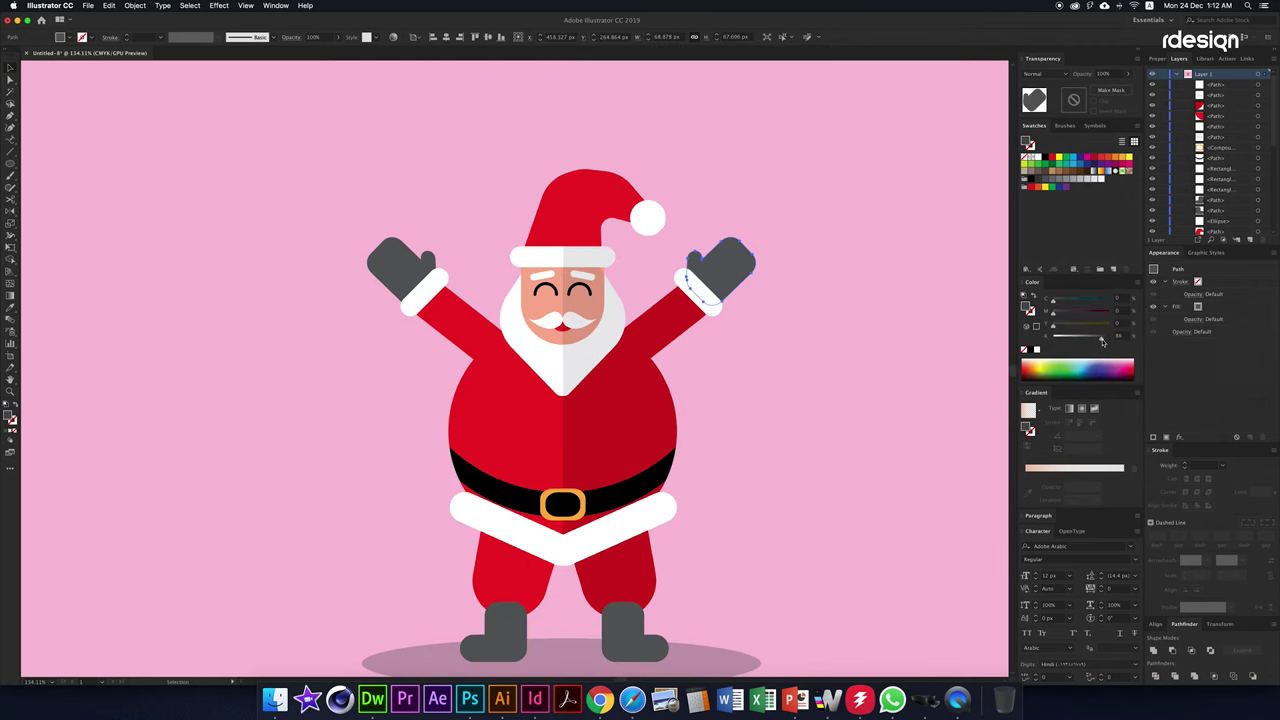
pyautogui.click(647, 217)
pyautogui.scroll(-3, 706, 429)
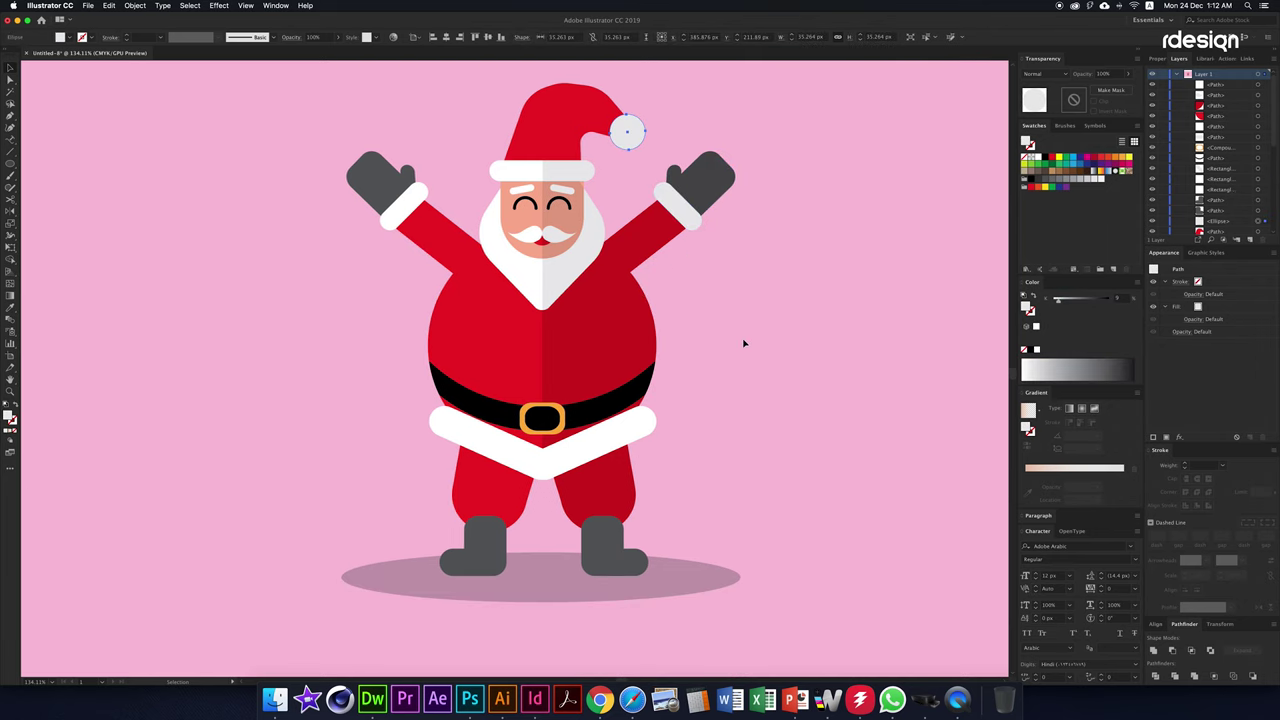
pyautogui.scroll(2, 743, 343)
# Darken the right half of the belt buckle to a deeper orange
pyautogui.click(519, 388)
pyautogui.scroll(5, 524, 362)
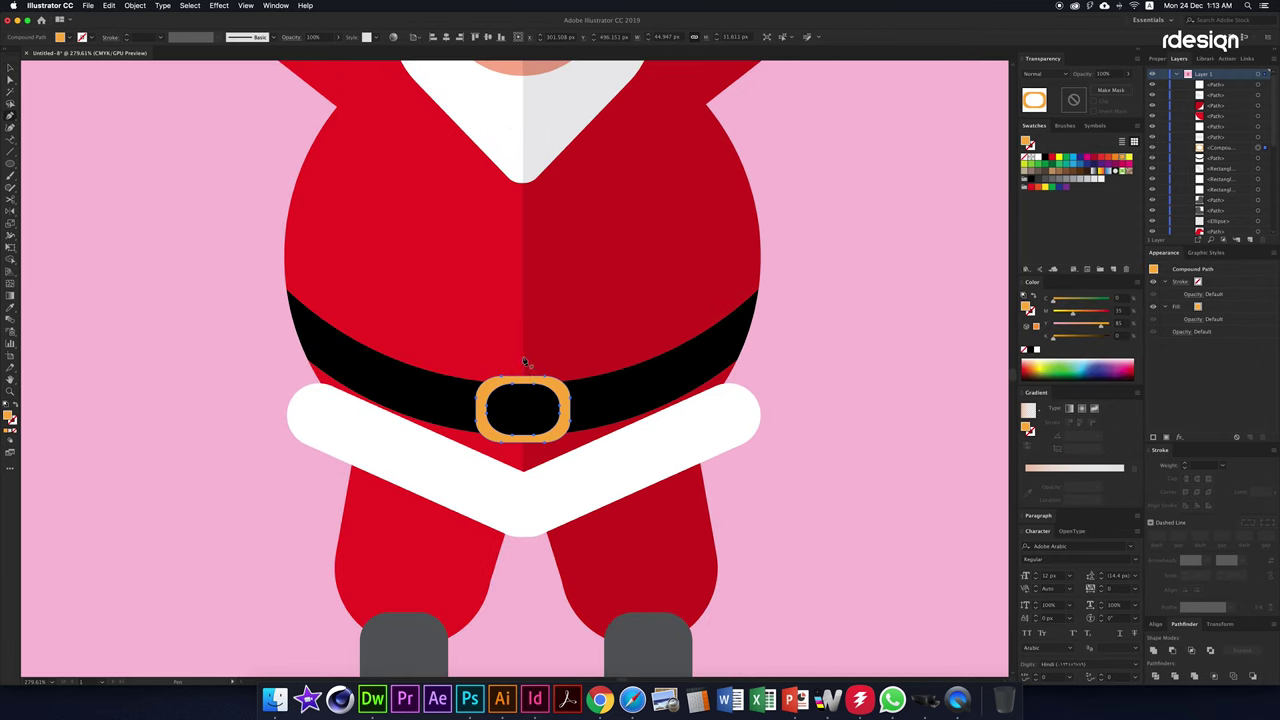
pyautogui.click(524, 380)
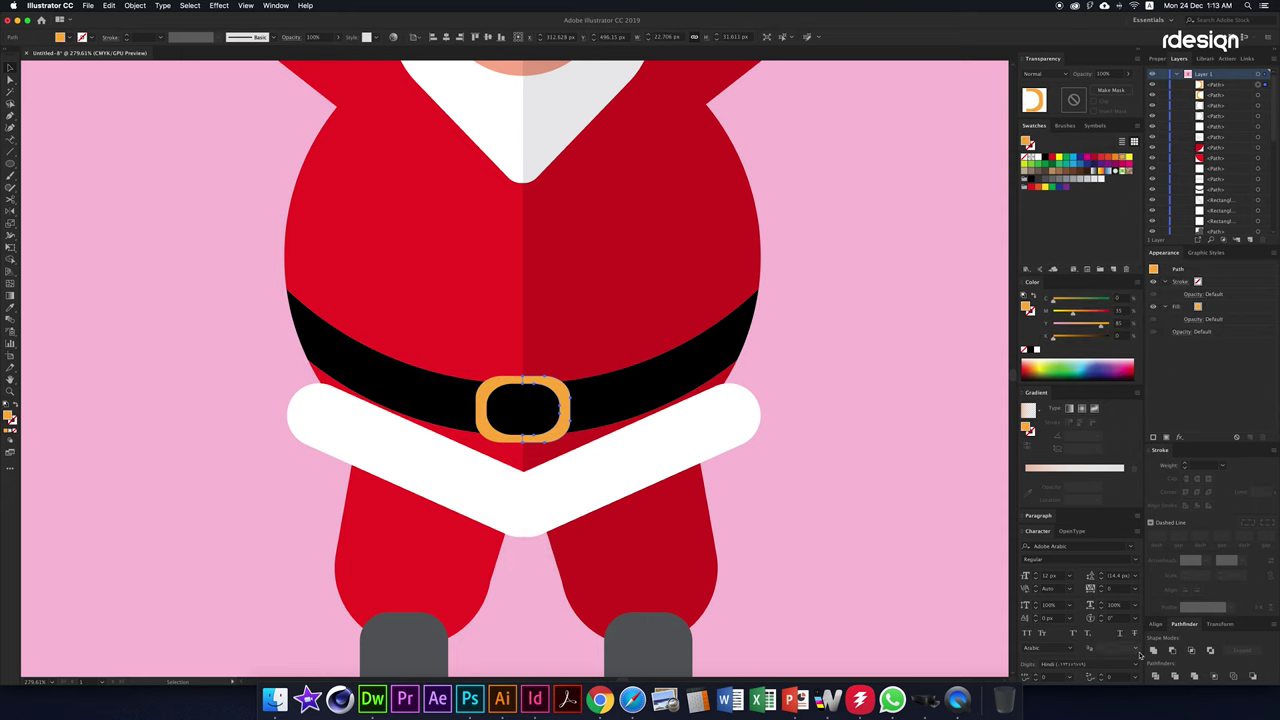
pyautogui.moveTo(1060, 337); pyautogui.dragTo(1066, 337)
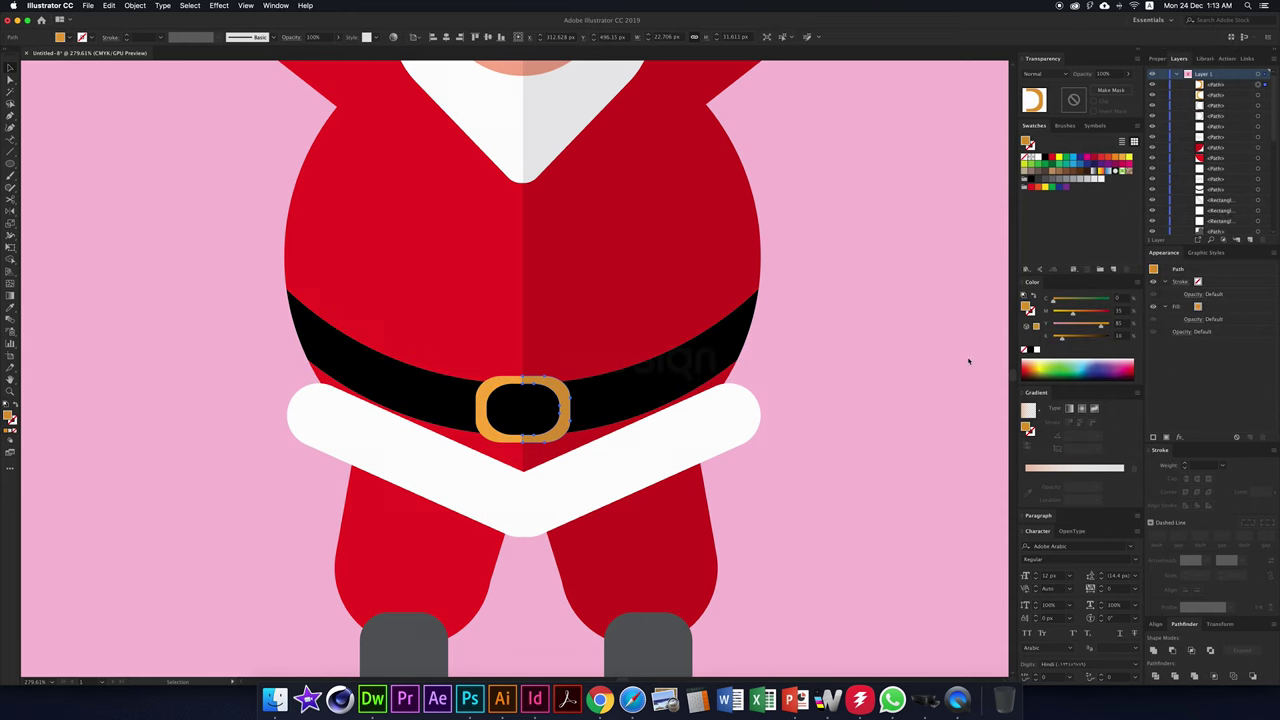
pyautogui.scroll(-3, 540, 425)
# Divide both boots and the oval shadow into left and right pieces
pyautogui.click(600, 548)
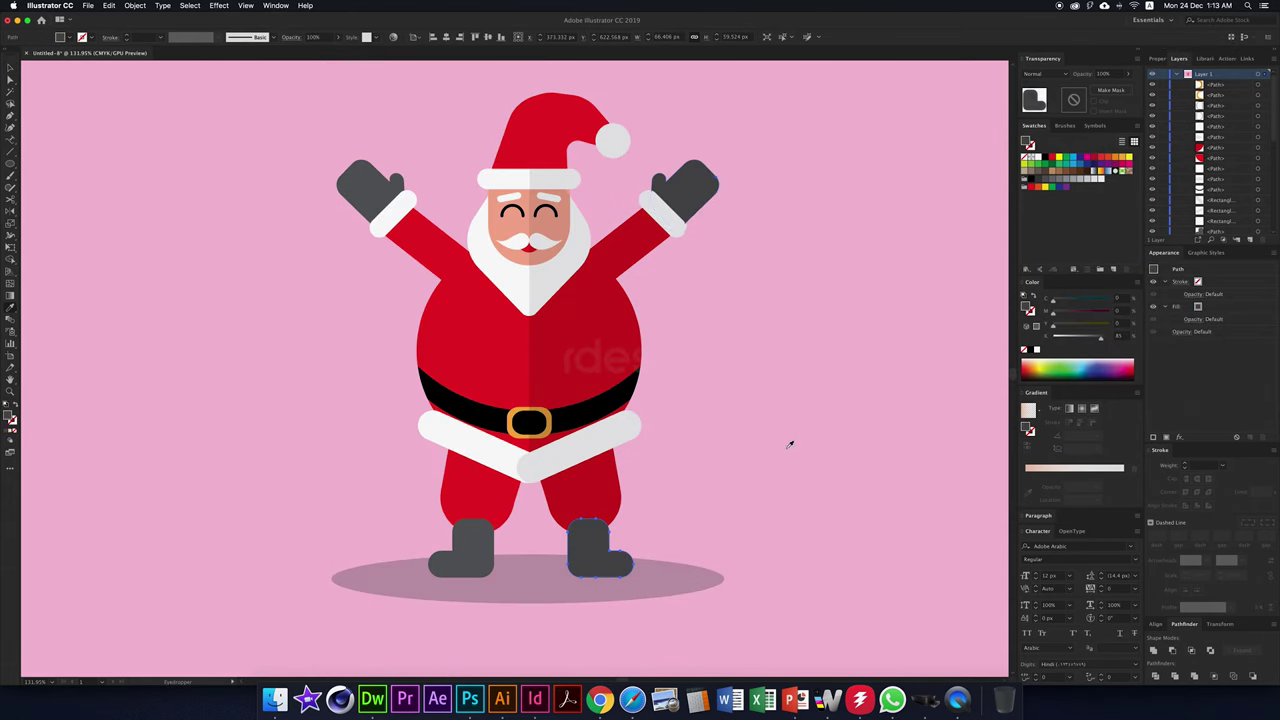
pyautogui.press('v')
pyautogui.click(925, 443)
pyautogui.click(600, 548)
pyautogui.keyDown('shift'); pyautogui.click(460, 550); pyautogui.keyUp('shift')
pyautogui.keyDown('shift'); pyautogui.click(516, 594); pyautogui.keyUp('shift')
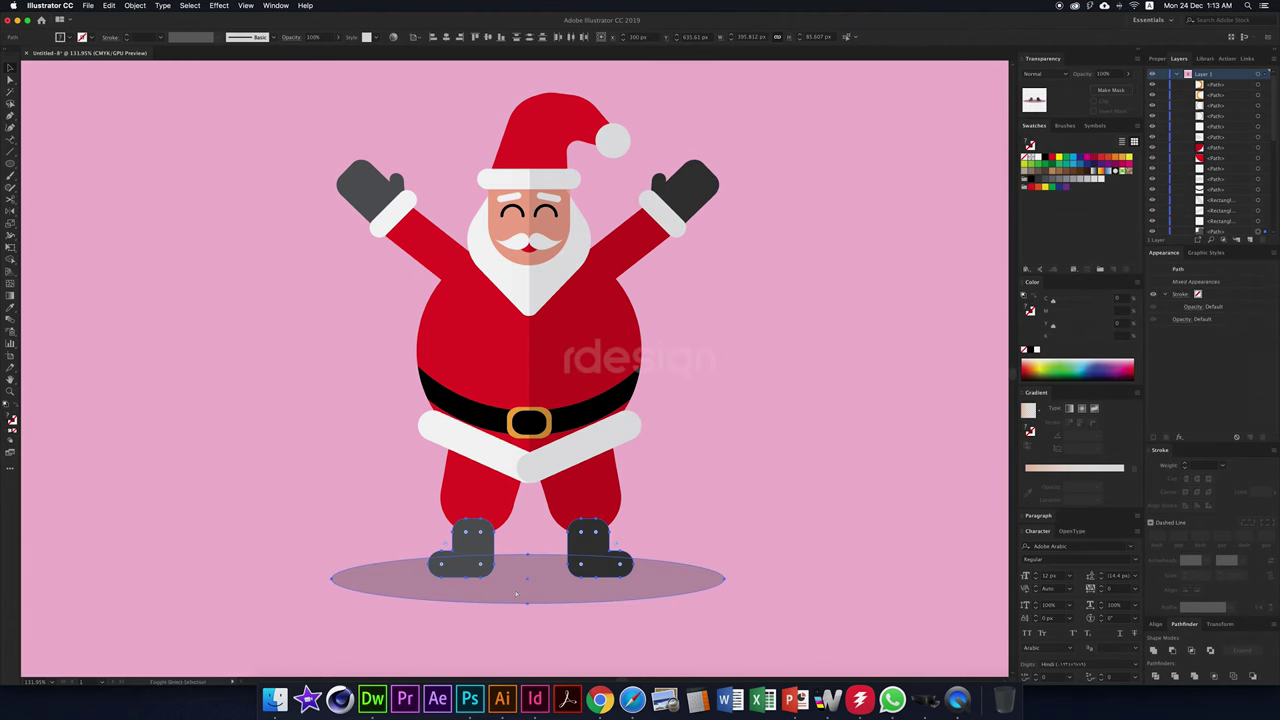
pyautogui.click(549, 634)
pyautogui.hotkey('ctrl', '1')
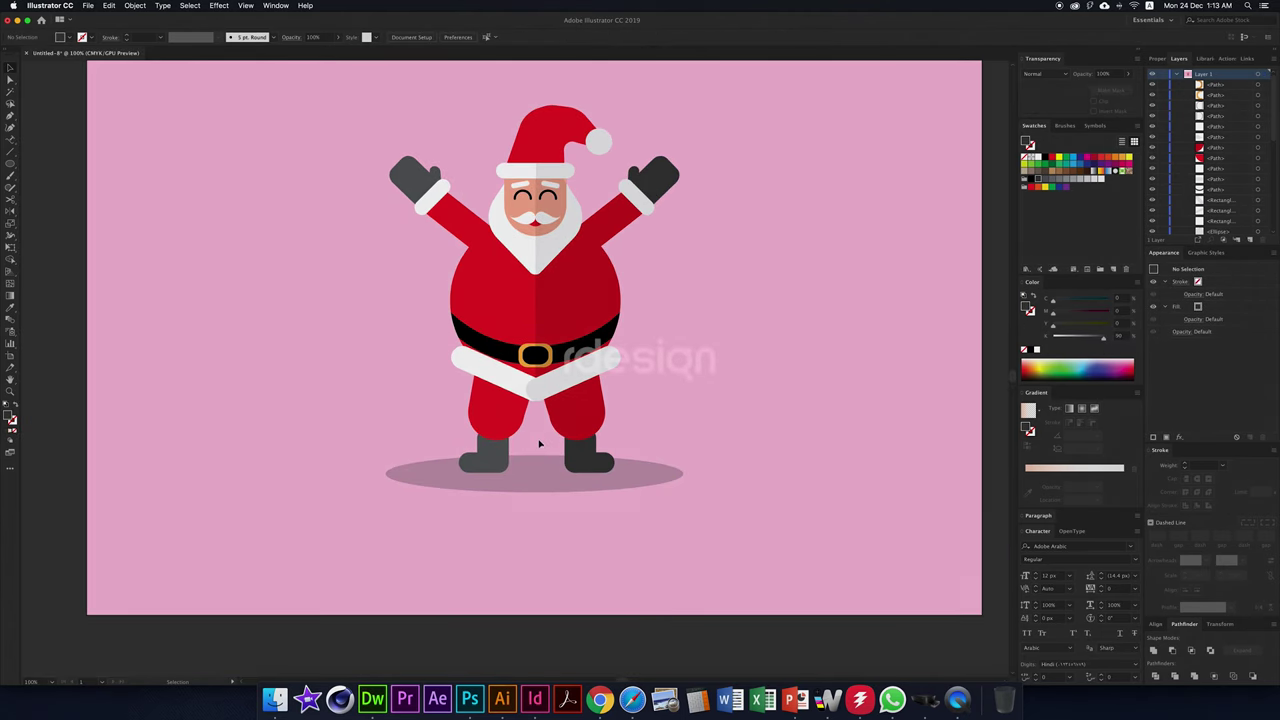
# Ungroup the shadow pieces and darken the right half to K 36%
pyautogui.rightClick(554, 489)
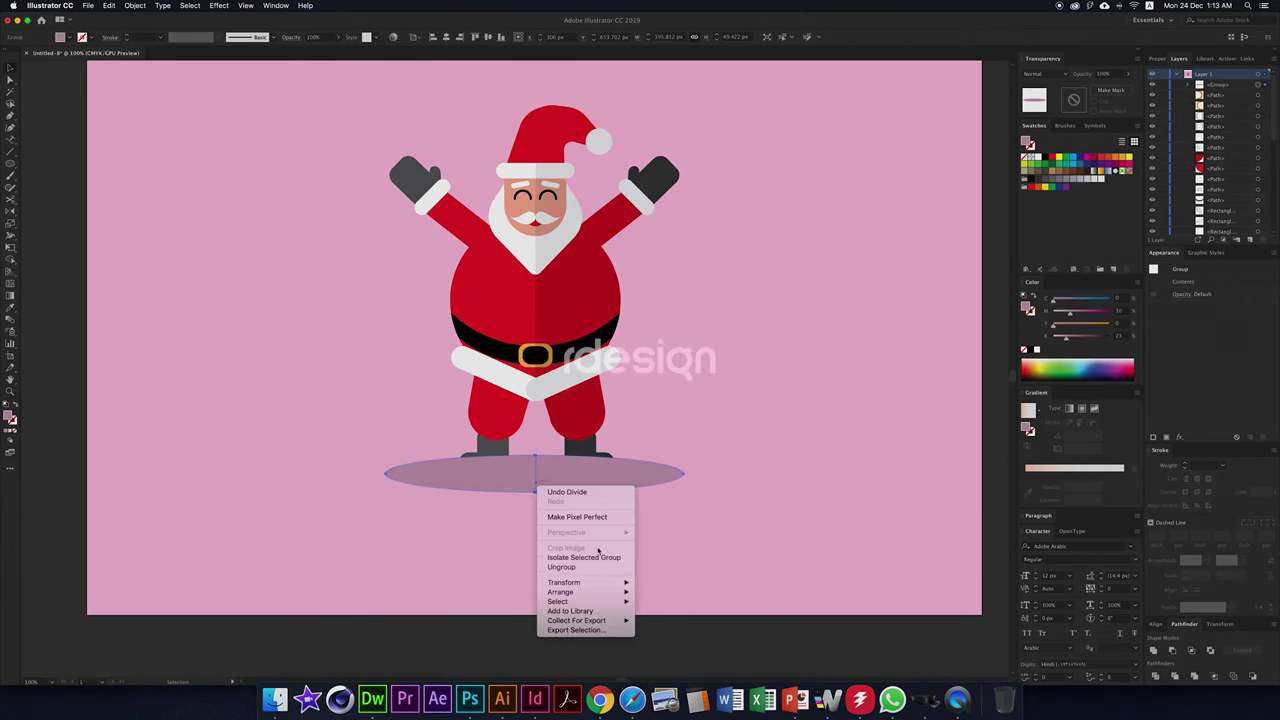
pyautogui.click(555, 489)
pyautogui.moveTo(1066, 337); pyautogui.dragTo(1073, 338)
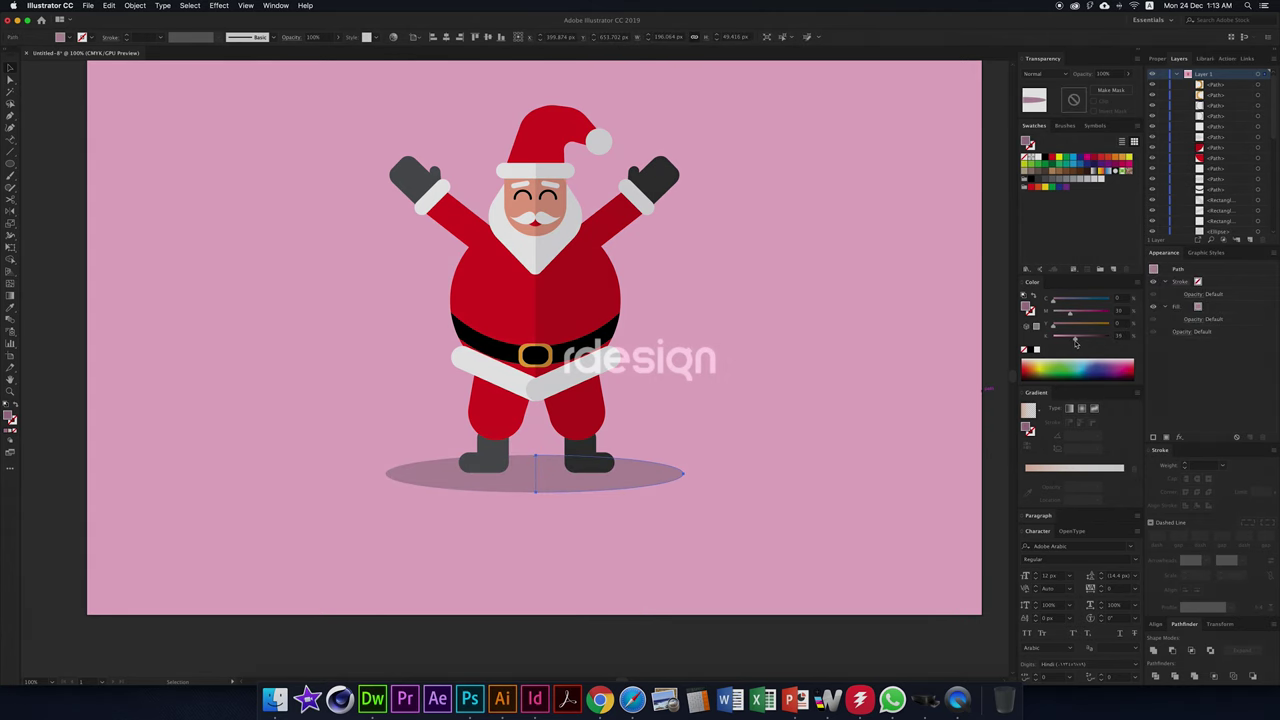
pyautogui.scroll(-3, 743, 337)
pyautogui.scroll(2, 669, 408)
pyautogui.click(677, 422)
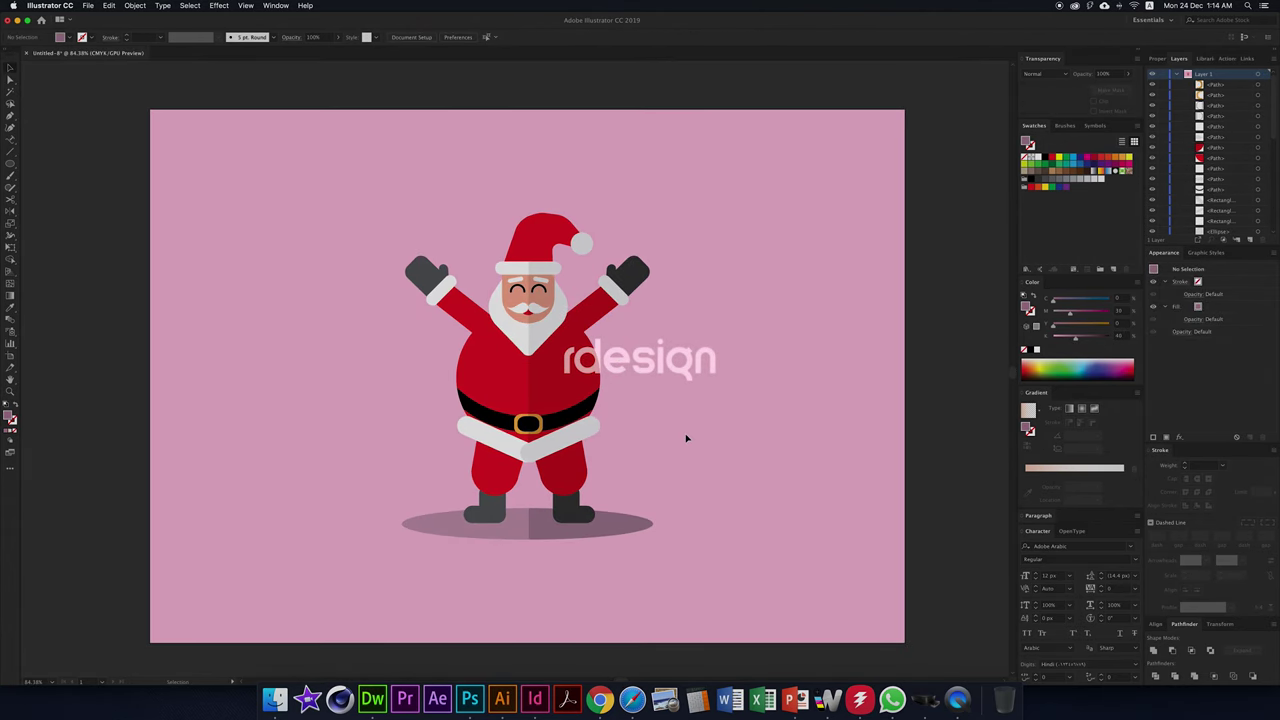